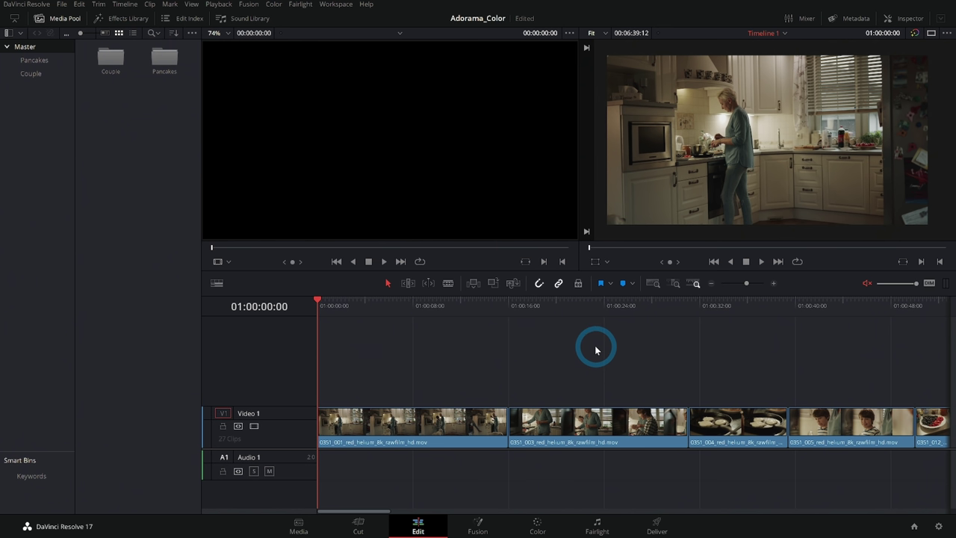
Step: Look over the System and User preferences, then cancel without changing anything
left_click(33, 4)
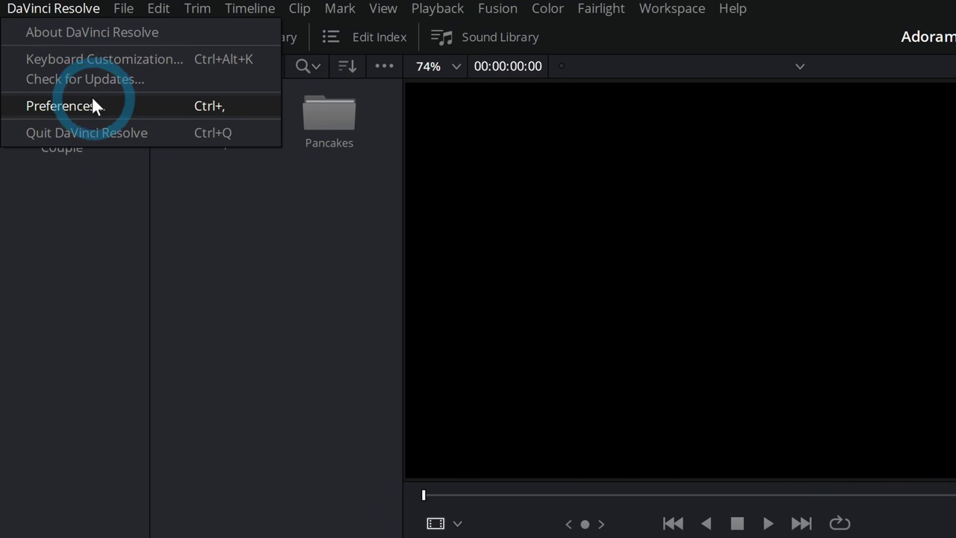
left_click(93, 103)
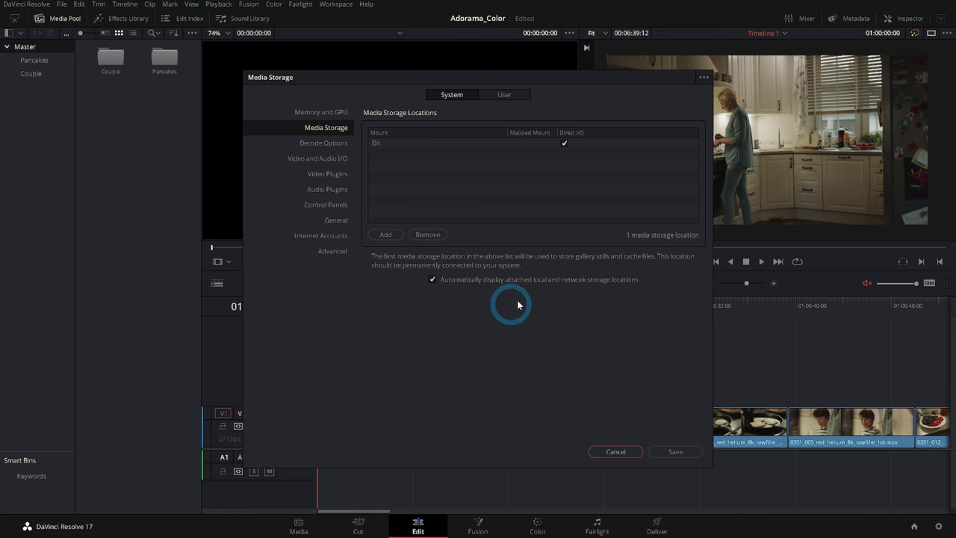
left_click(506, 96)
left_click(454, 97)
left_click(505, 95)
left_click(618, 451)
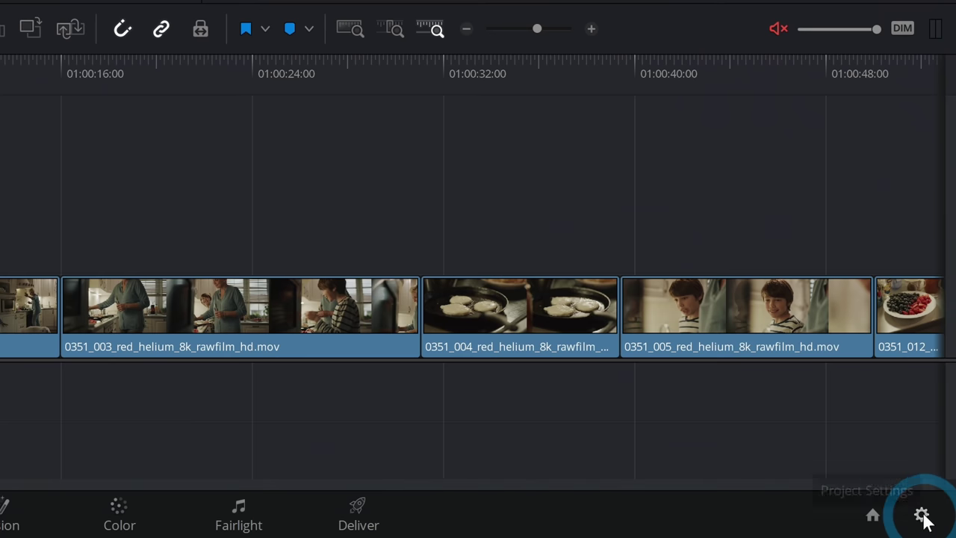
Step: Check the Project Settings (2048 x 1080 DCI, 24 fps) and close them unchanged
left_click(939, 526)
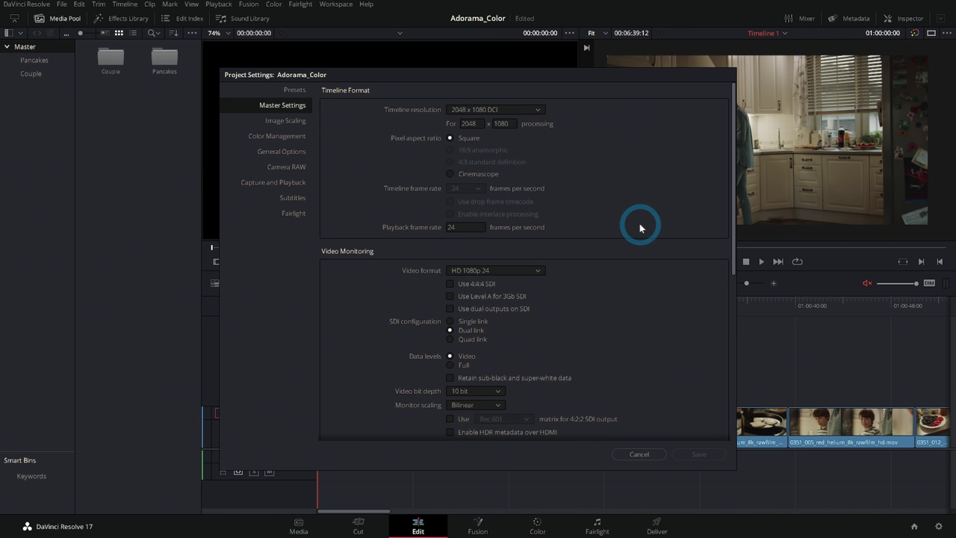
key("Escape")
left_click(26, 3)
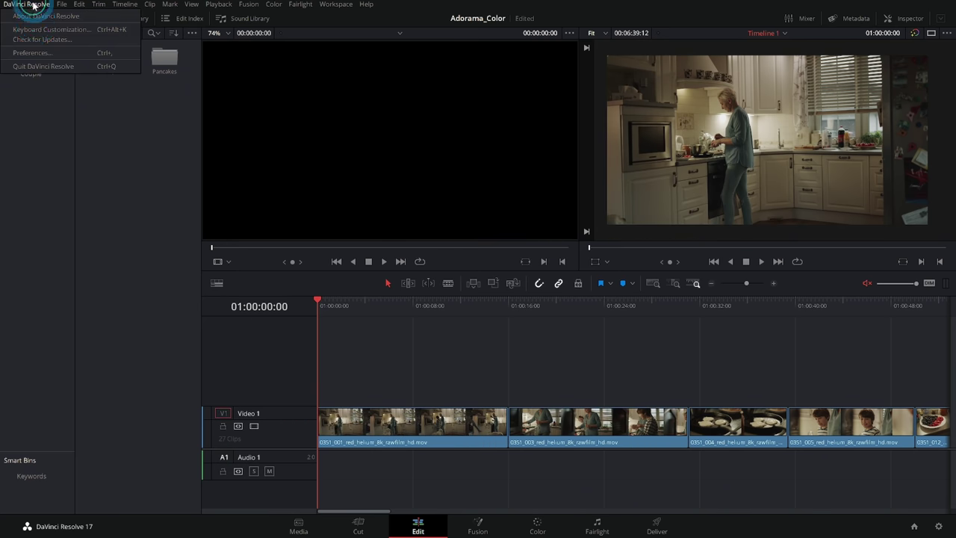
left_click(38, 53)
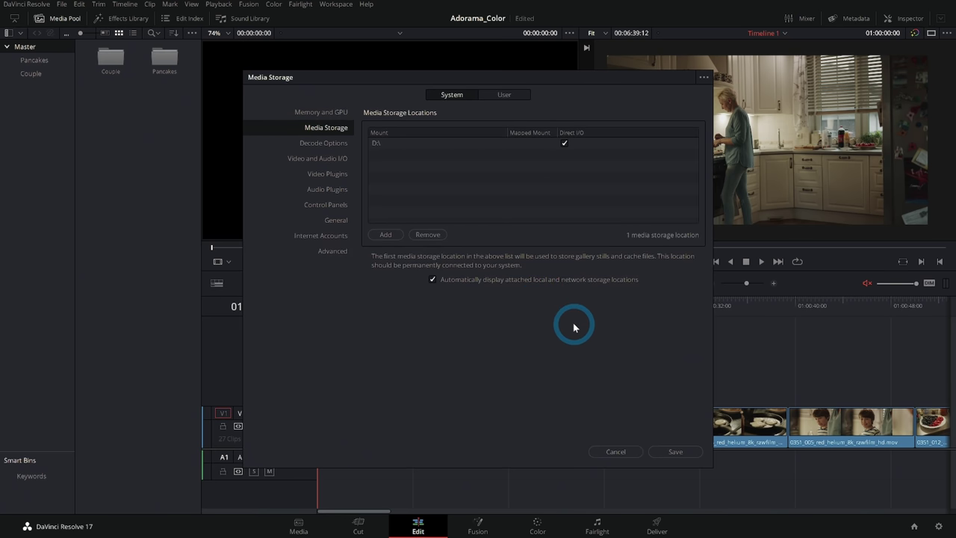
left_click(616, 451)
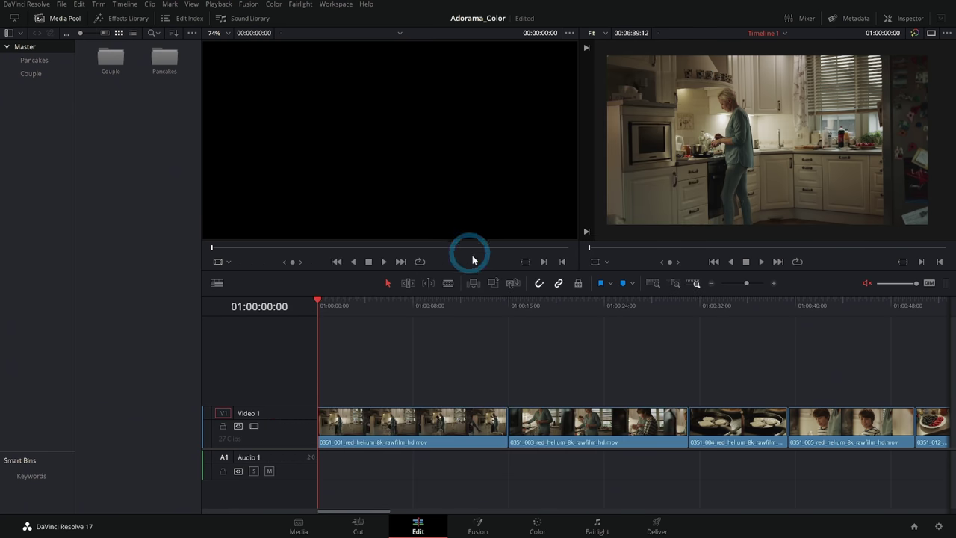
left_click(26, 5)
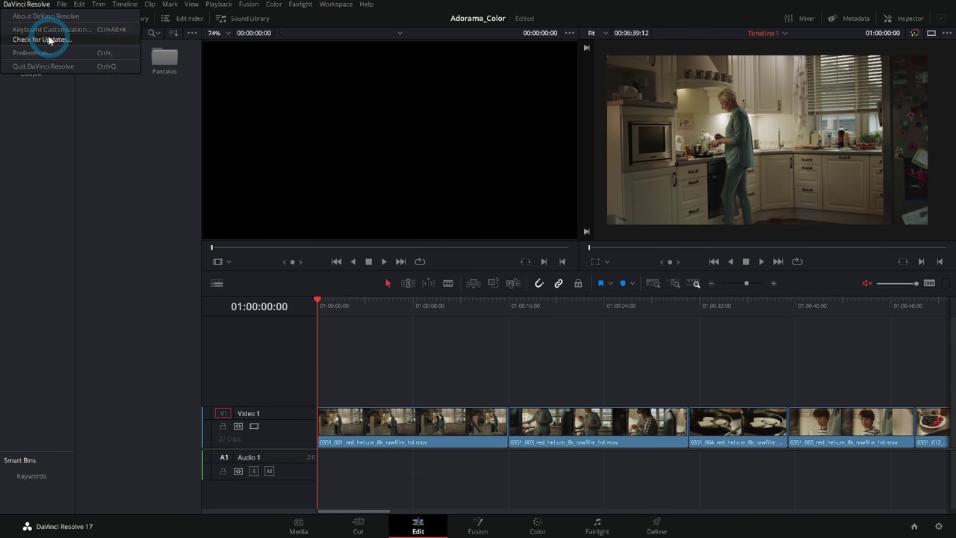
Step: Dismiss the application menu and reopen Adorama_Color's Project Settings at 2048 x 1080 DCI, 24 fps
left_click(844, 406)
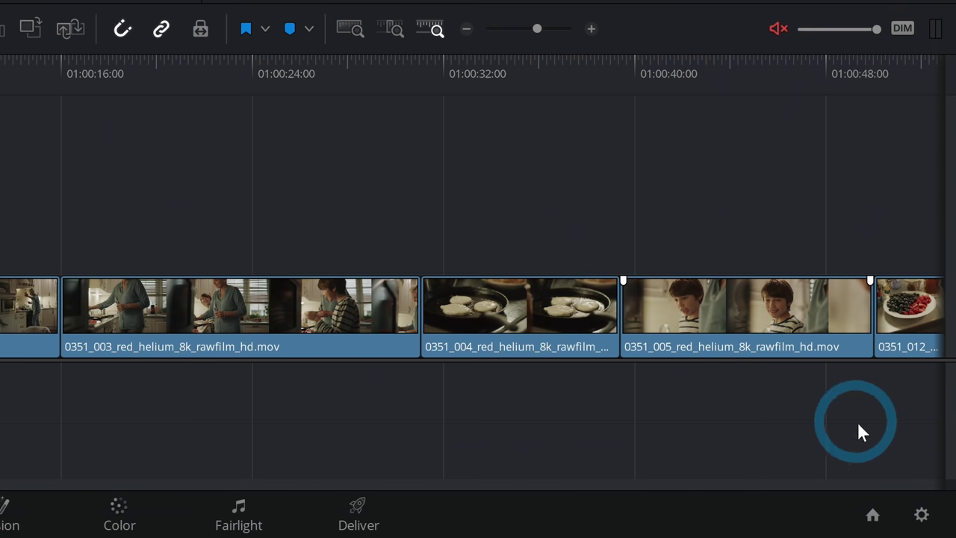
left_click(939, 527)
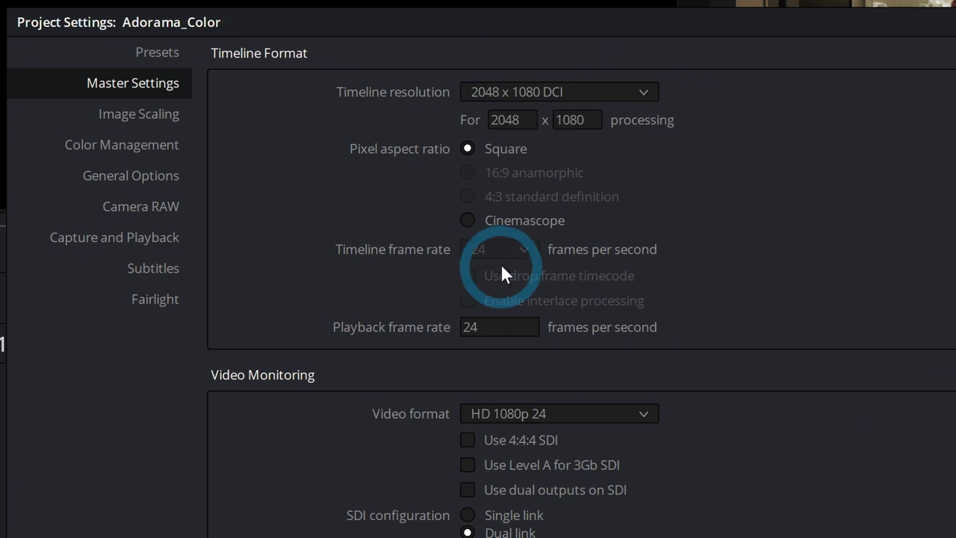
scroll(481, 236, "down", 3)
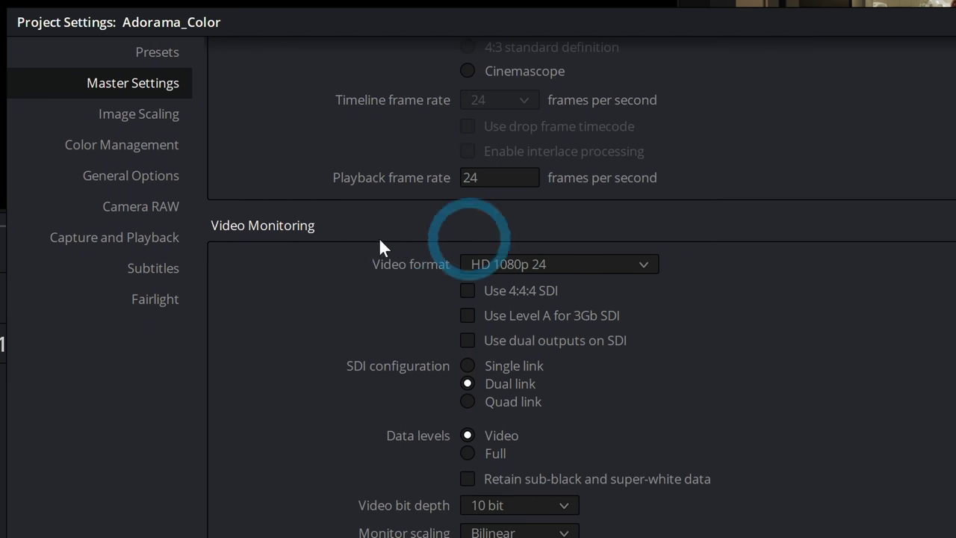
scroll(665, 239, "down", 2)
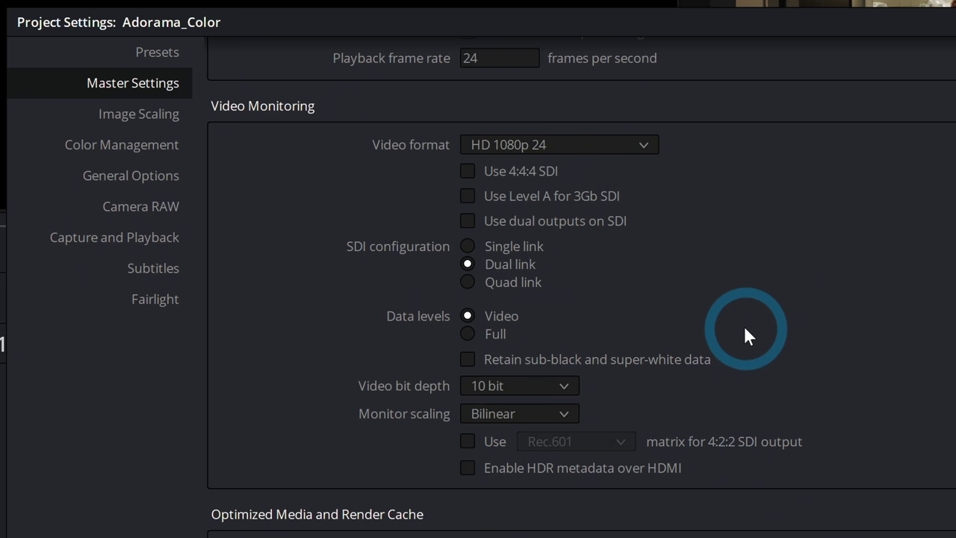
scroll(694, 314, "down", 1)
scroll(673, 306, "down", 1)
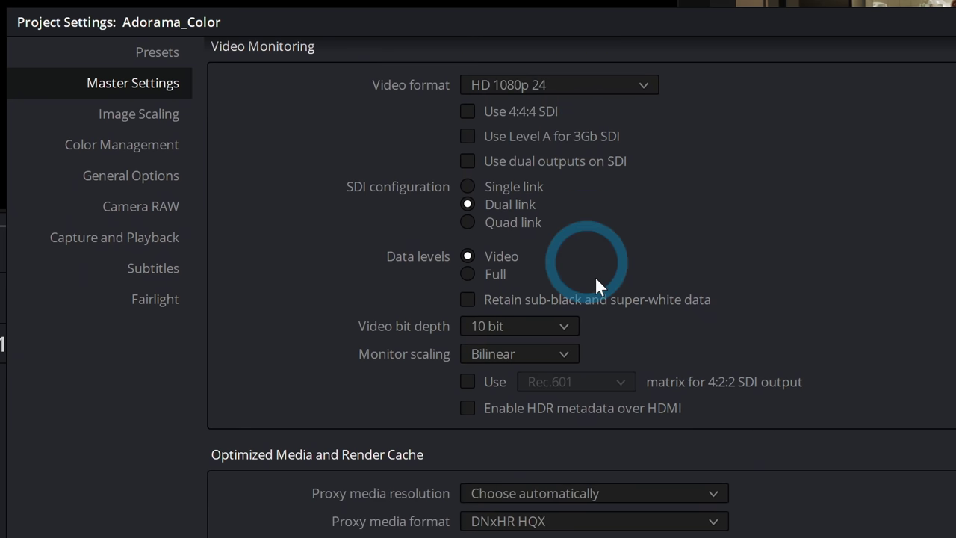
scroll(781, 255, "down", 4)
scroll(787, 255, "down", 5)
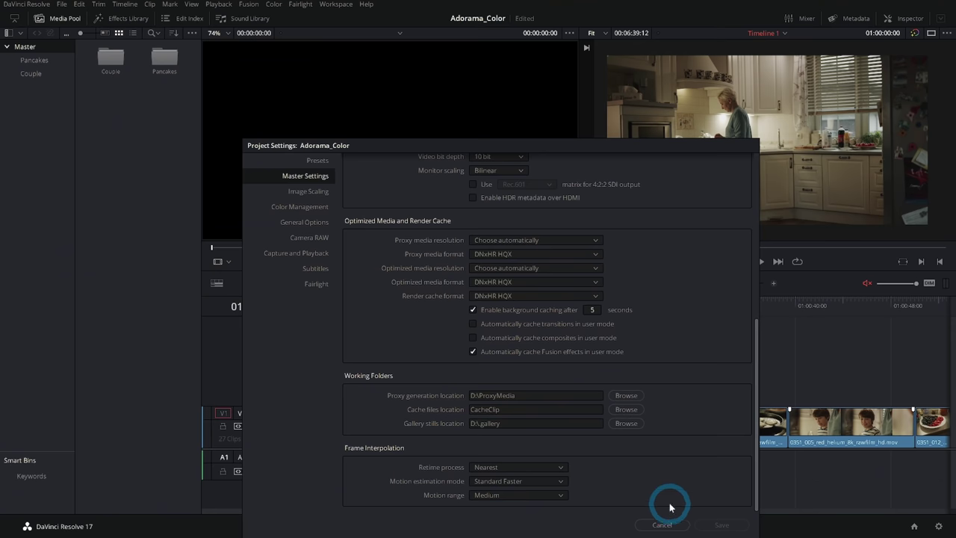
Step: Close Project Settings and load clip 0436_026 from the Couple bin into the source viewer
left_click(667, 502)
double_click(122, 71)
right_click(161, 171)
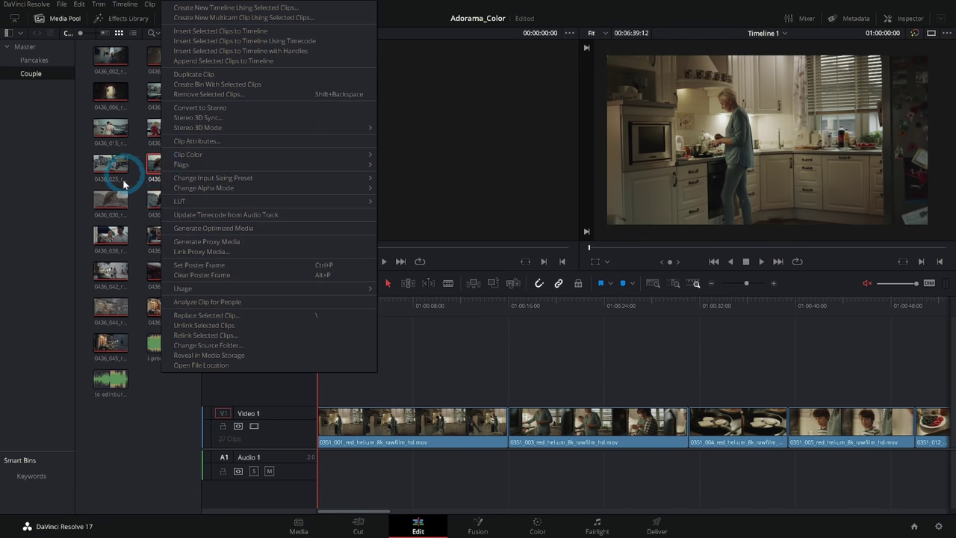
left_click(329, 82)
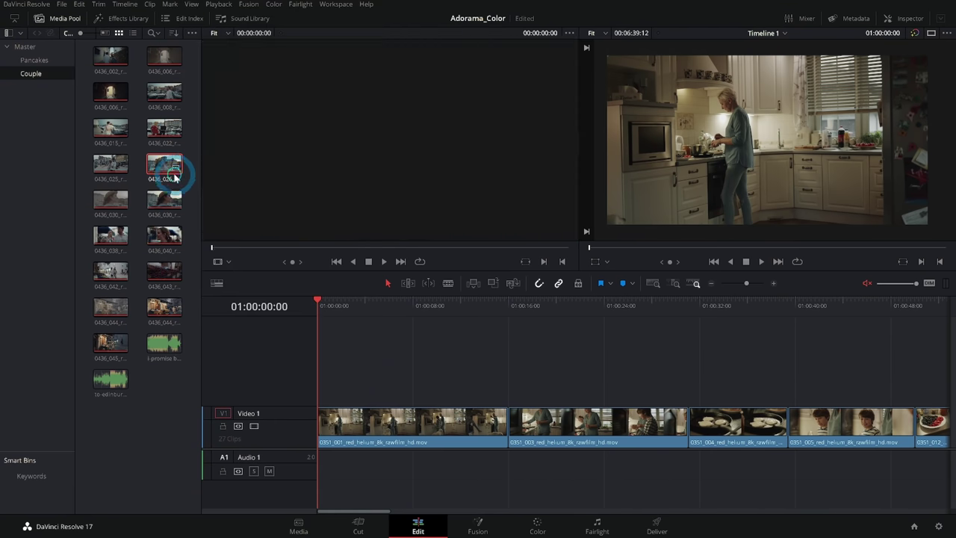
double_click(174, 176)
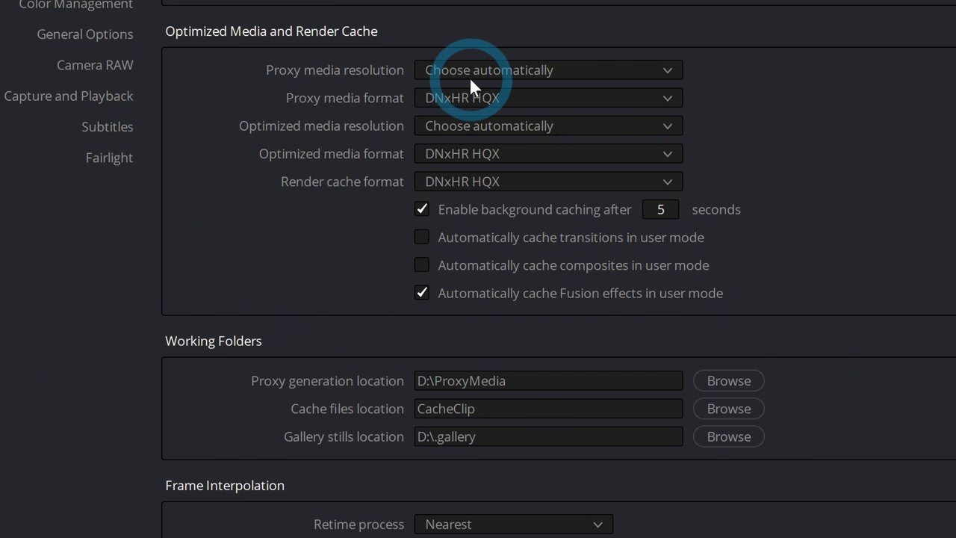
left_click(465, 75)
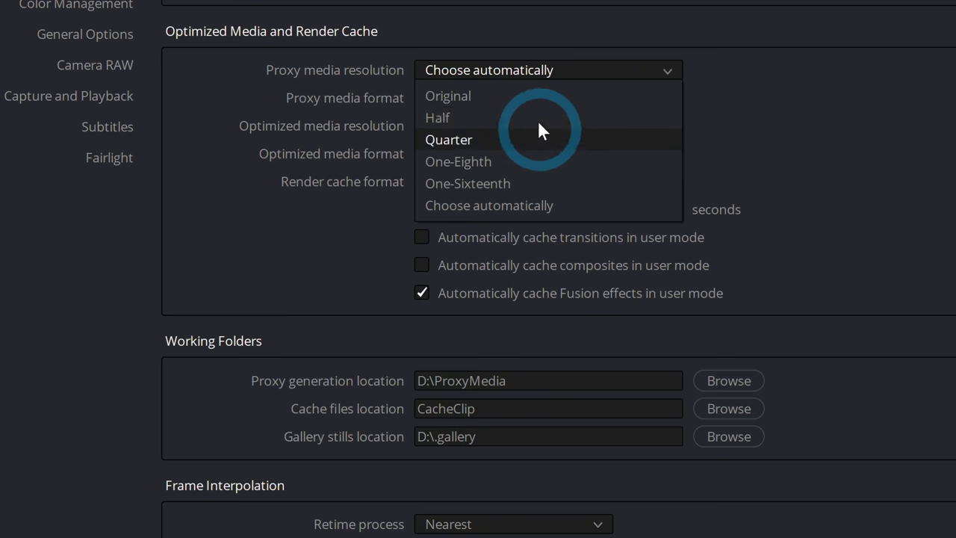
key("Escape")
left_click(496, 99)
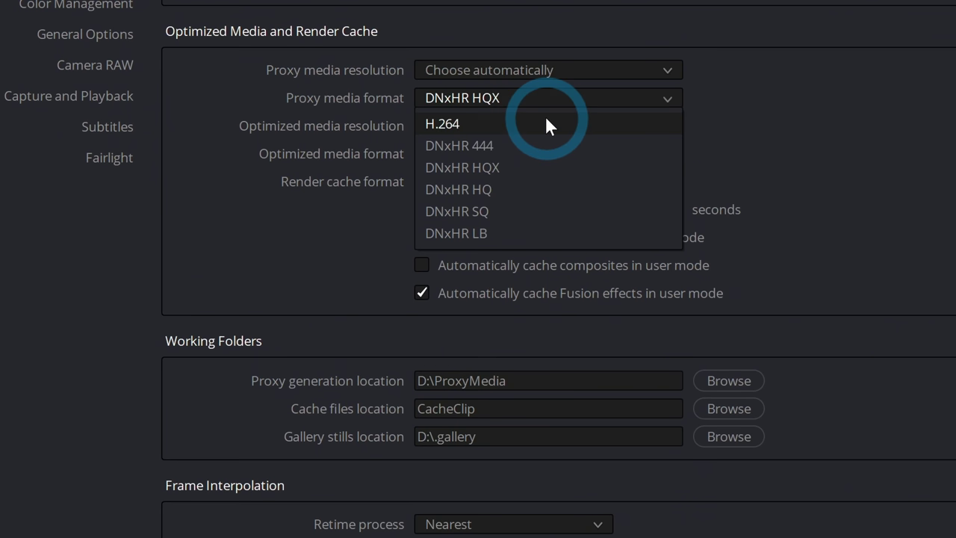
left_click(345, 133)
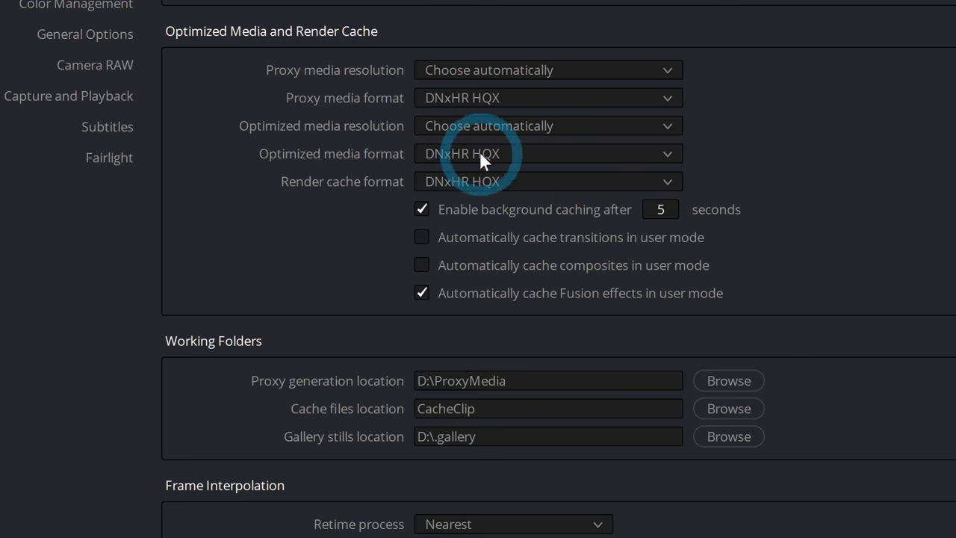
left_click(518, 127)
left_click(518, 127)
left_click(512, 154)
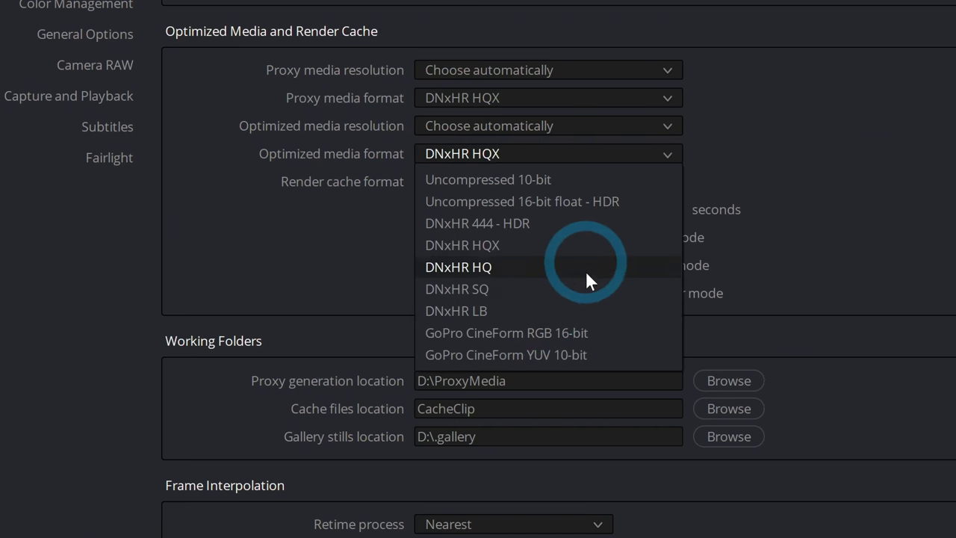
left_click(802, 156)
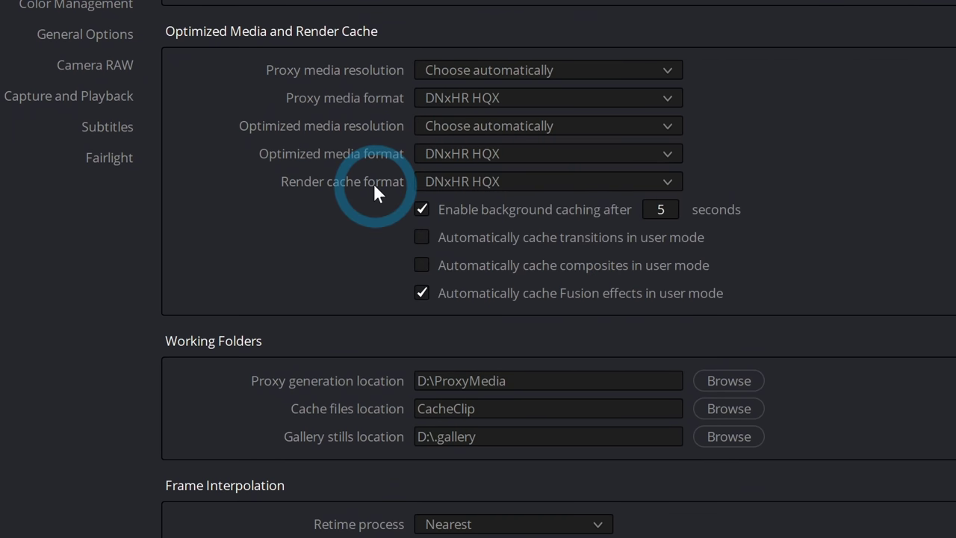
left_click(483, 185)
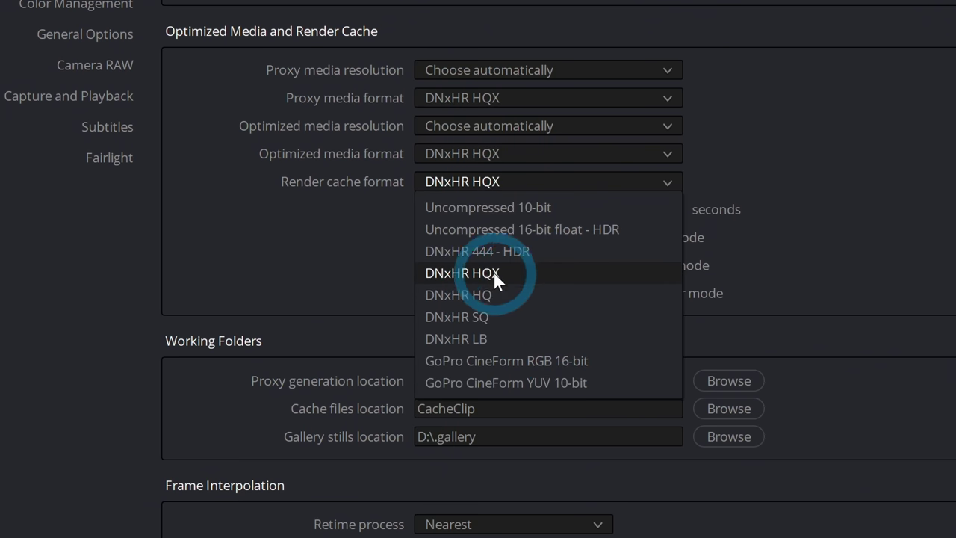
left_click(533, 279)
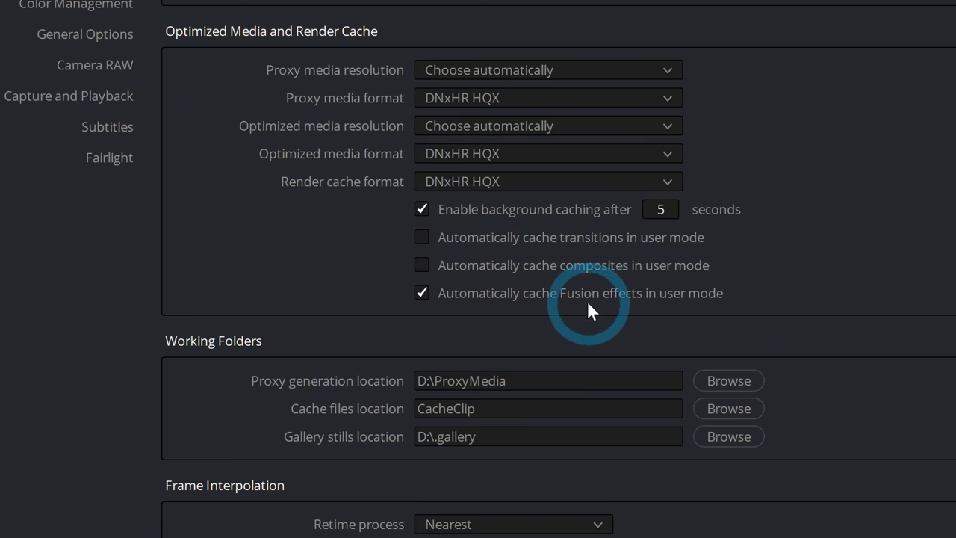
Step: Enable automatic caching of transitions and composites, and review the cache and proxy folder locations
left_click(422, 237)
left_click(422, 265)
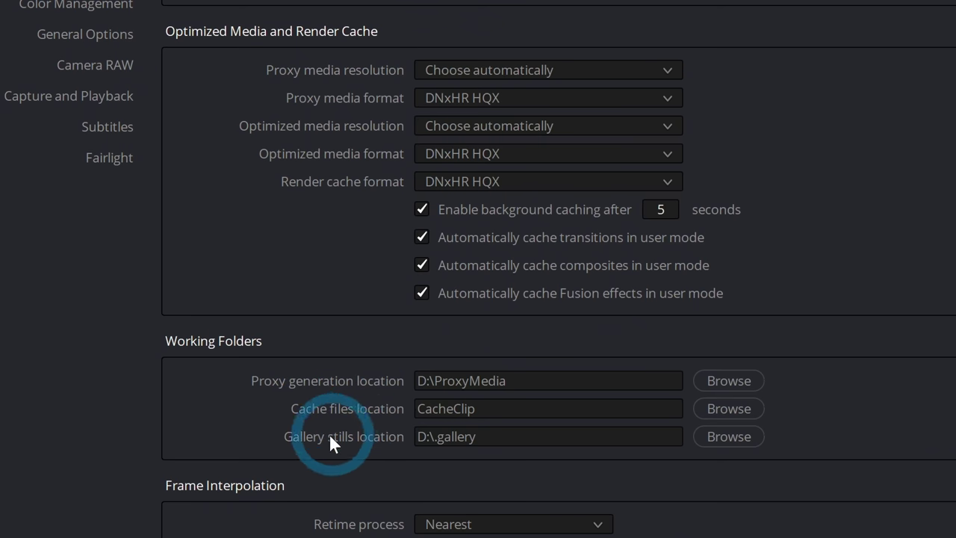
left_click(520, 412)
left_click(525, 451)
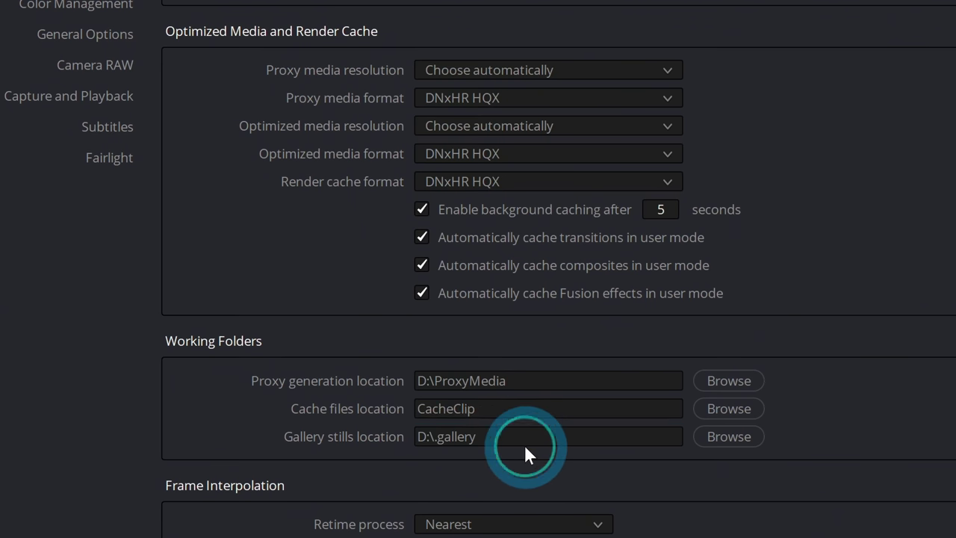
left_click(523, 415)
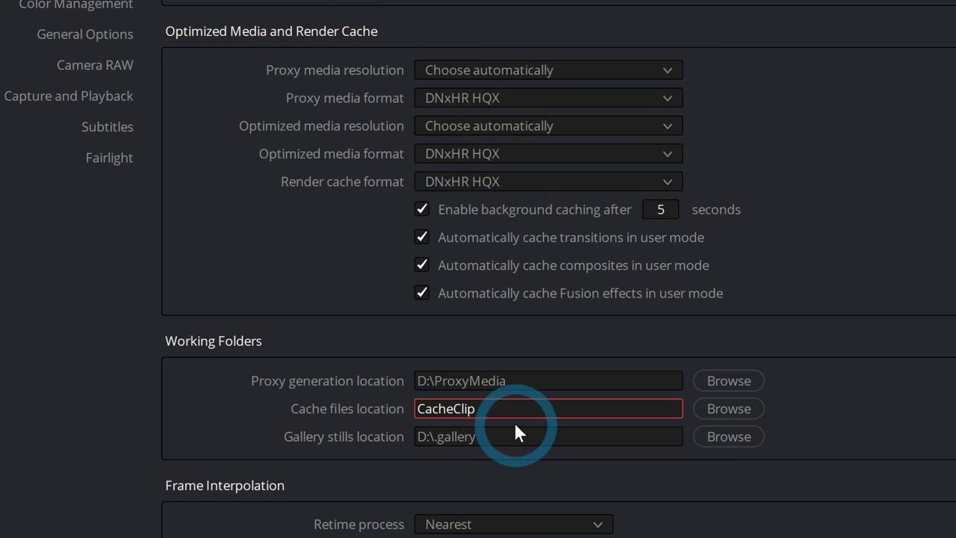
left_click(478, 380)
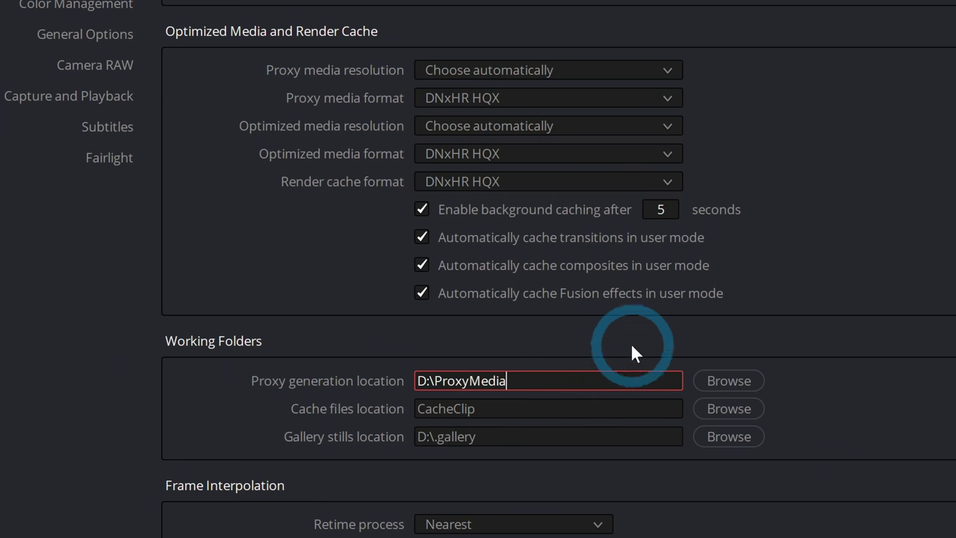
left_click(607, 336)
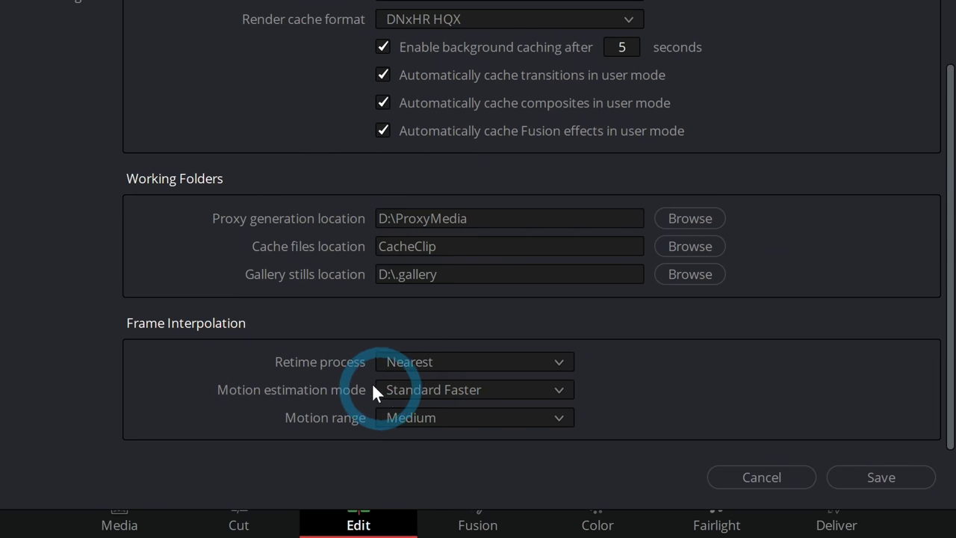
left_click(463, 364)
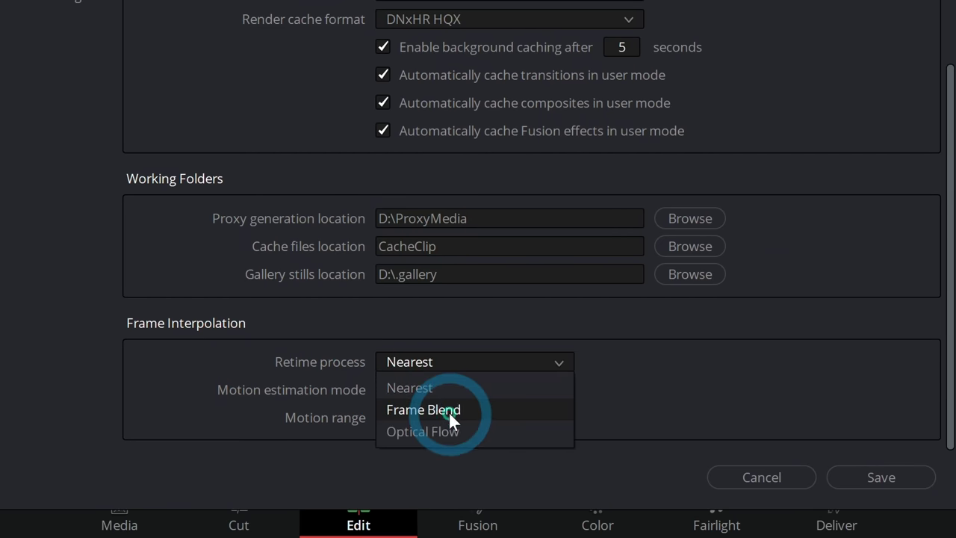
left_click(478, 371)
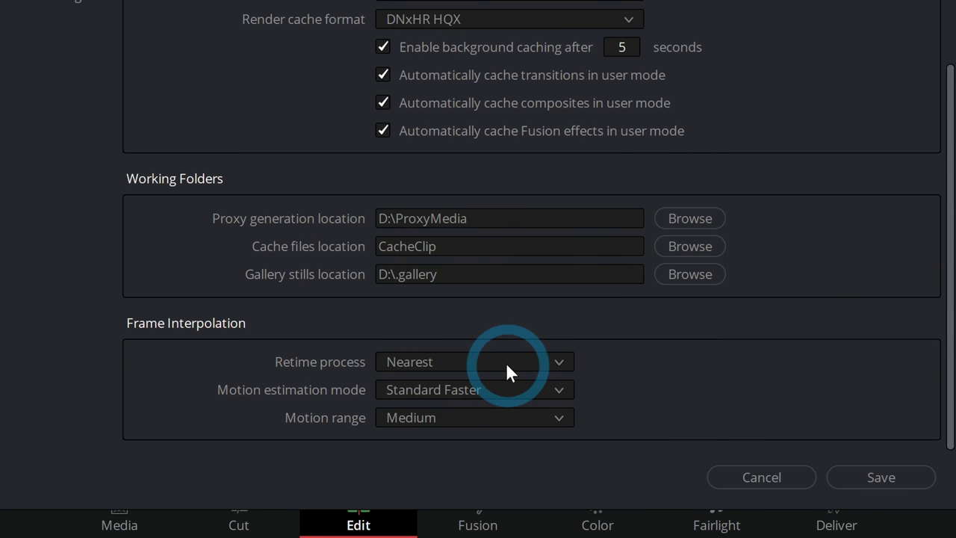
left_click(506, 365)
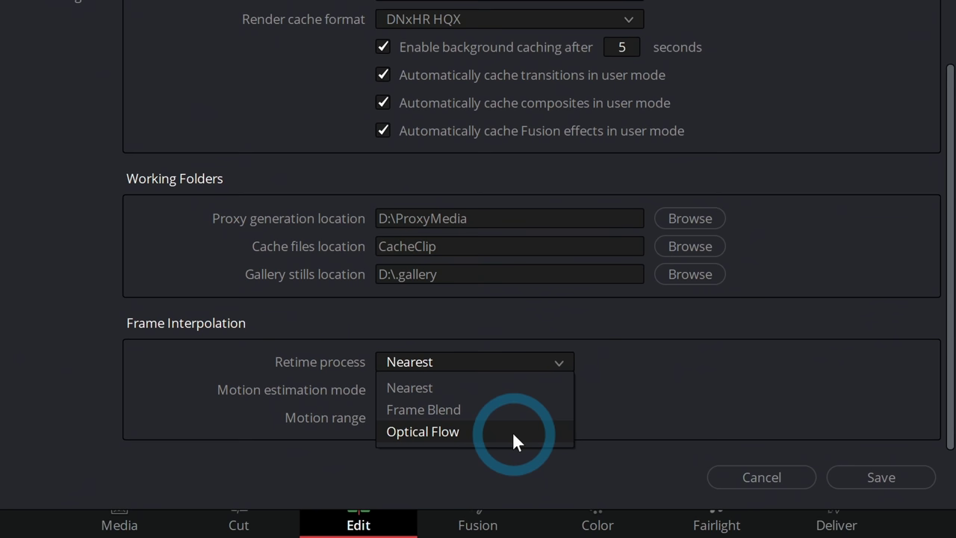
left_click(478, 389)
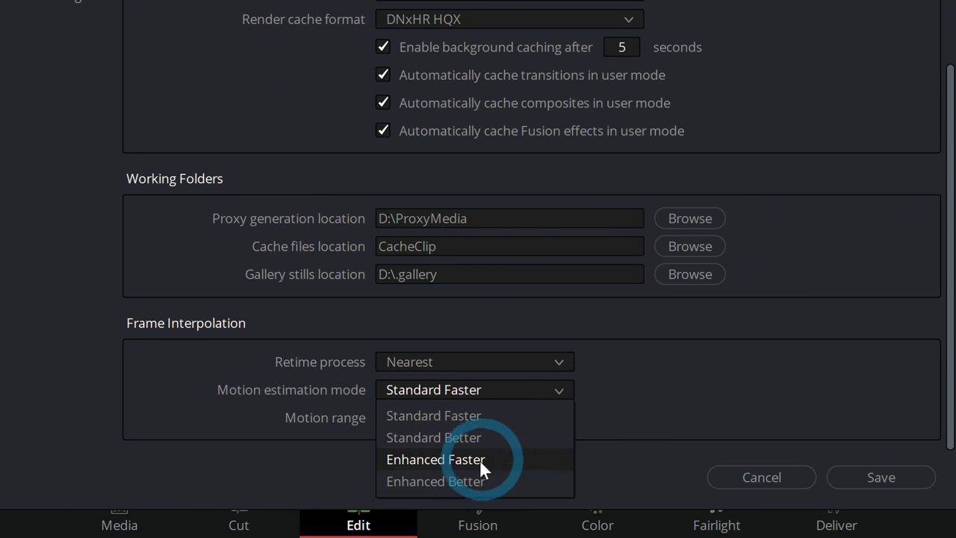
left_click(478, 416)
left_click(478, 417)
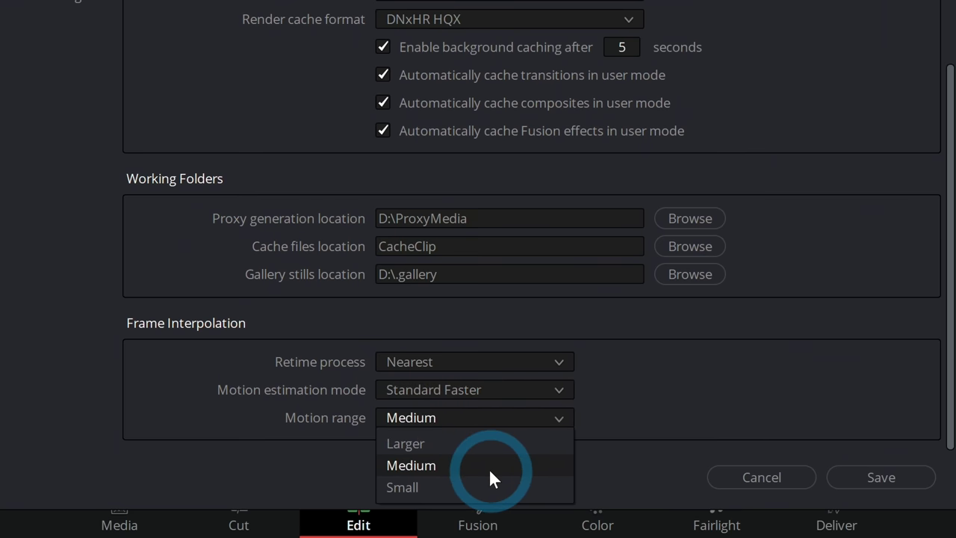
left_click(490, 471)
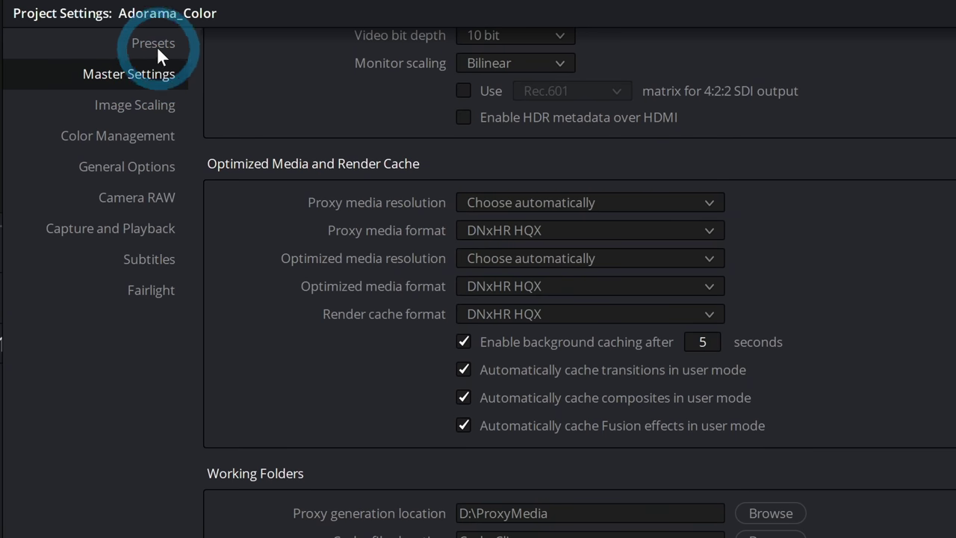
Step: On Image Scaling, keep the Sharper resize filter and Scale entire image to fit for mismatched input
left_click(142, 108)
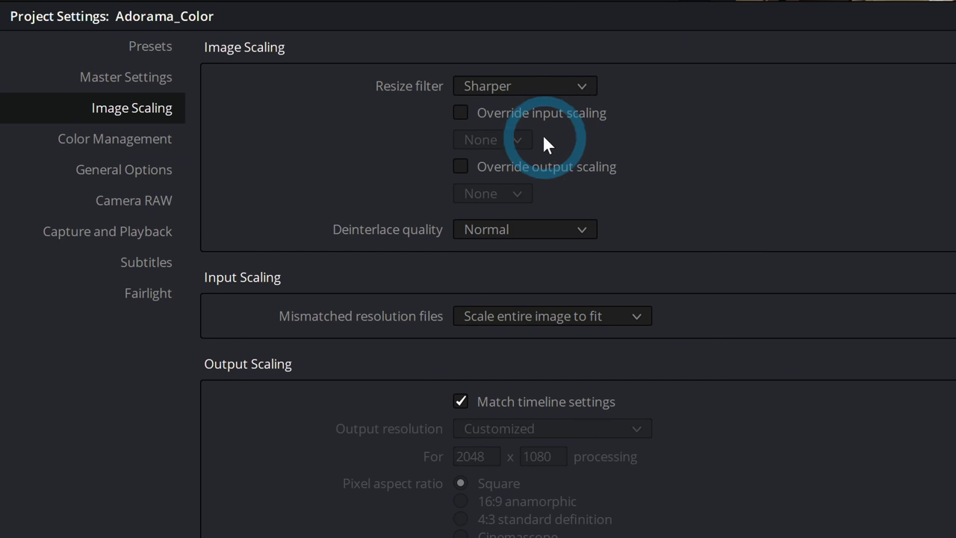
left_click(575, 86)
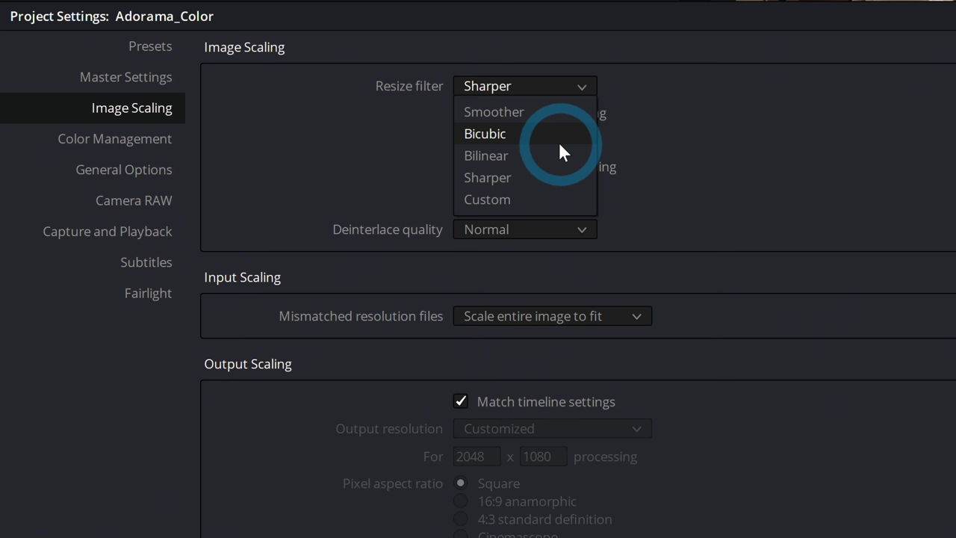
left_click(553, 178)
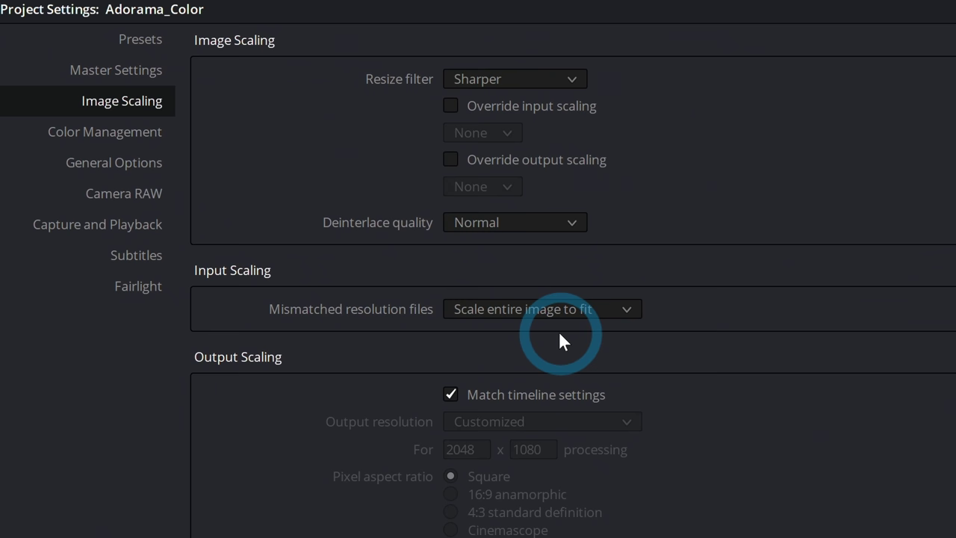
left_click(558, 309)
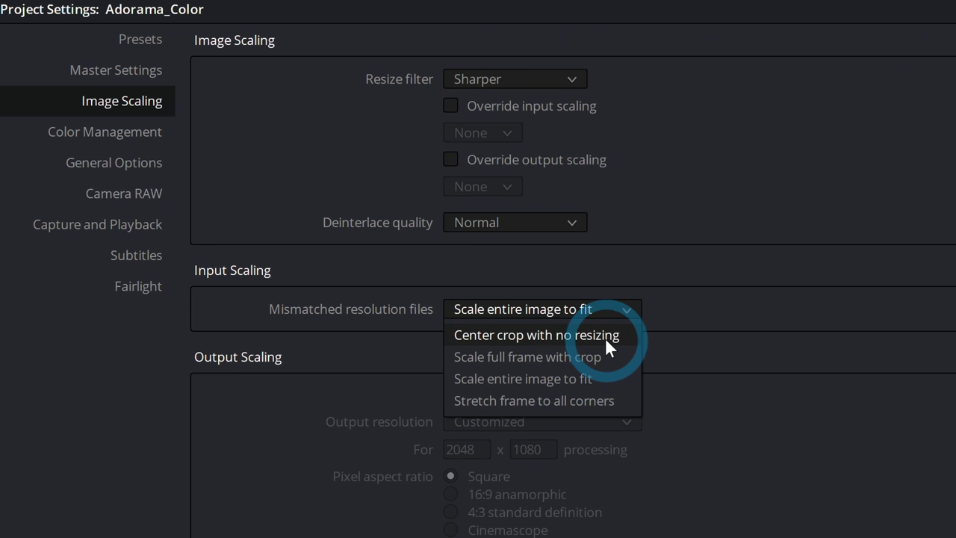
left_click(752, 312)
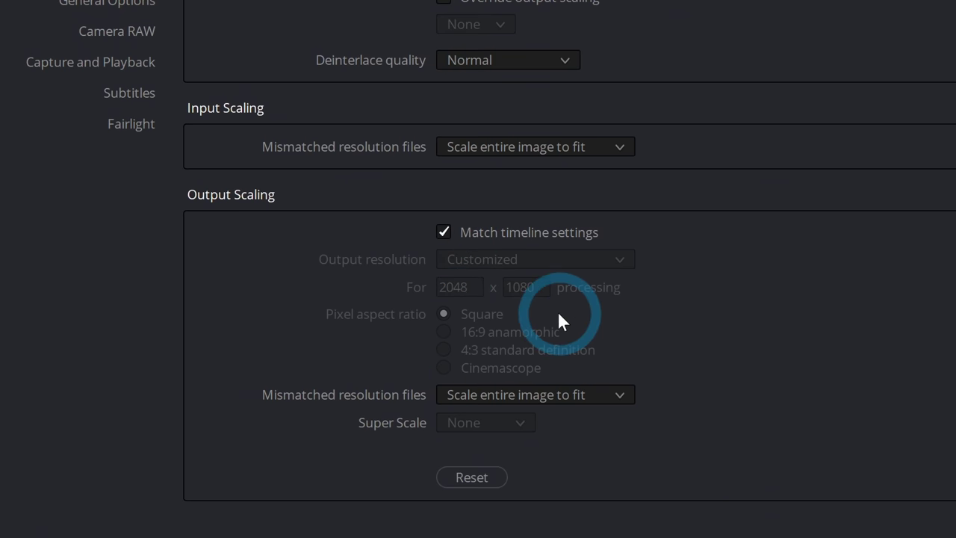
Step: Keep output scaling matching the timeline with Scale entire image to fit, then view Color Management
left_click(445, 232)
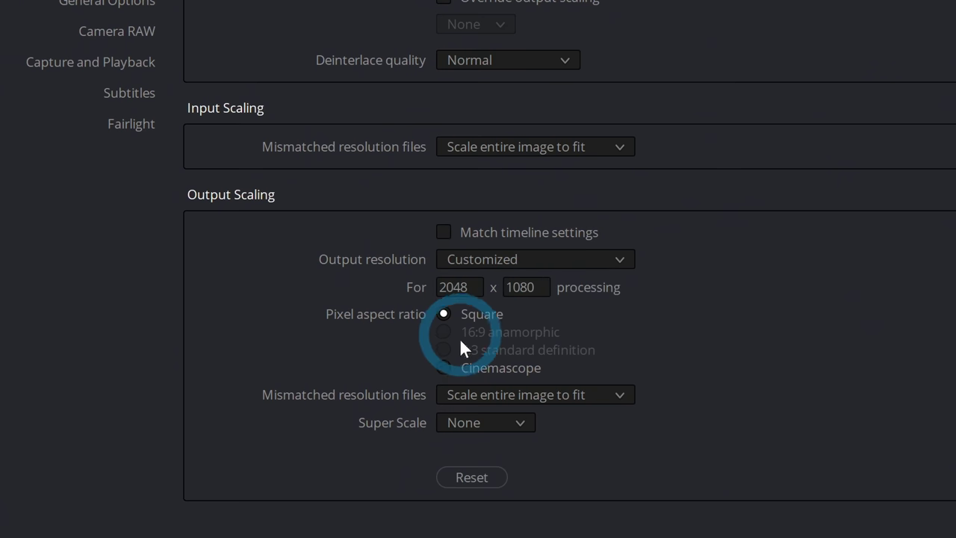
left_click(445, 233)
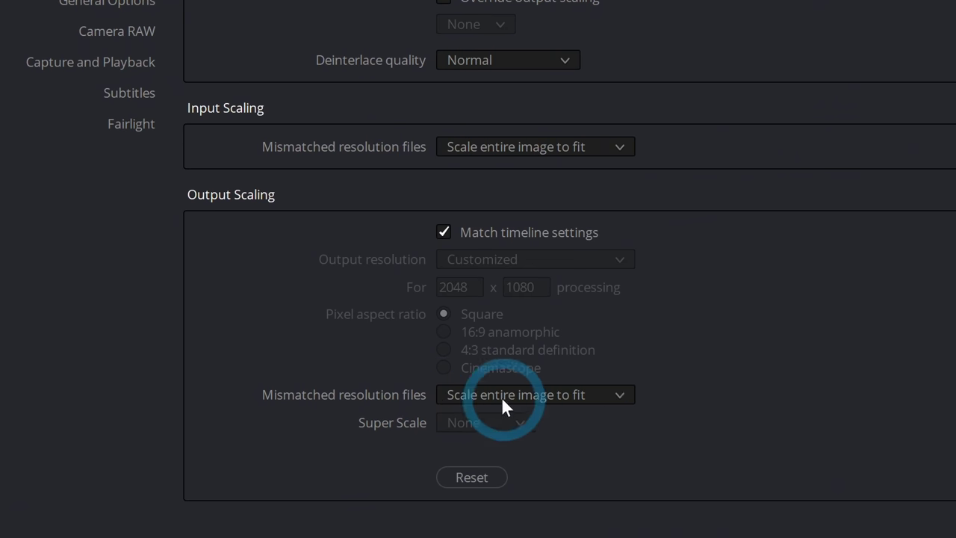
left_click(605, 394)
left_click(582, 421)
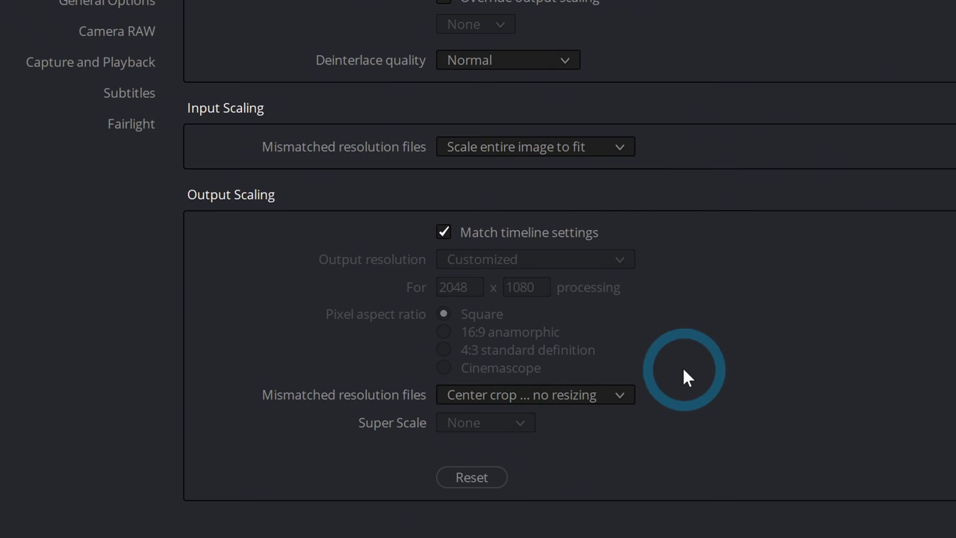
left_click(622, 395)
left_click(580, 463)
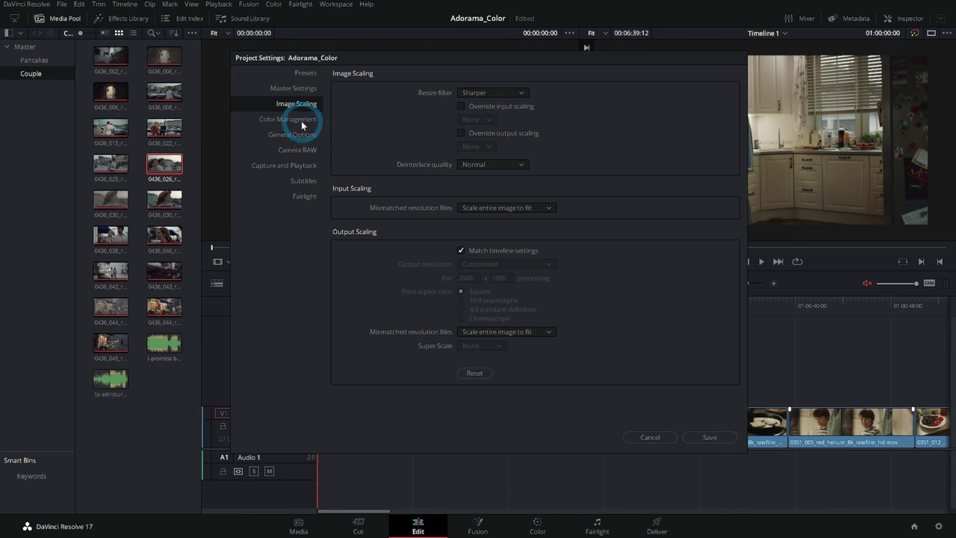
left_click(301, 120)
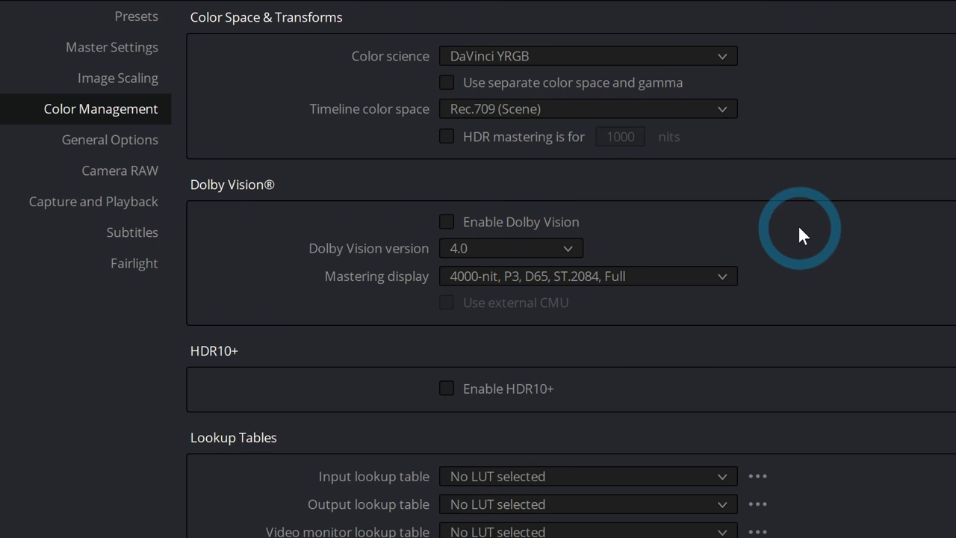
Step: Scroll down to Lookup Tables and open the LUT folder in File Explorer
scroll(815, 232, "down", 3)
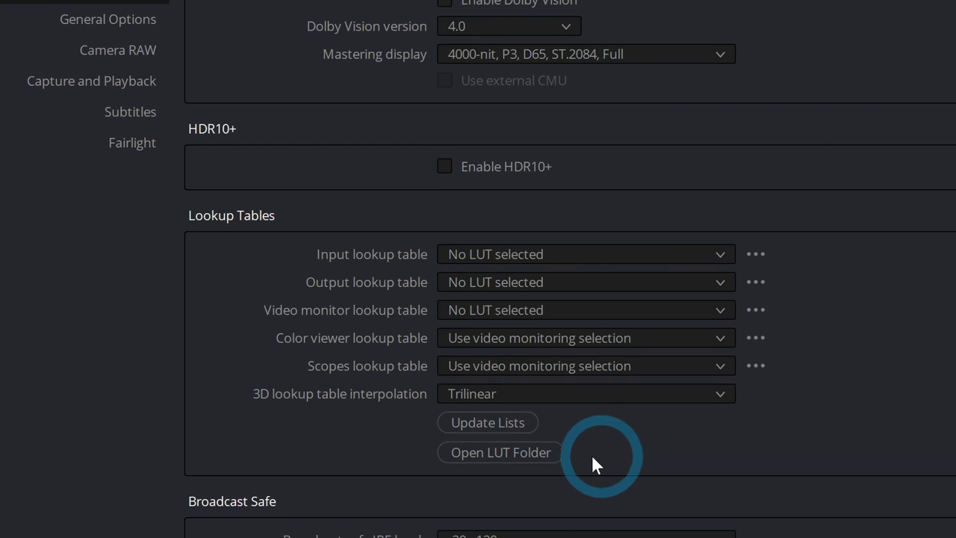
left_click(511, 452)
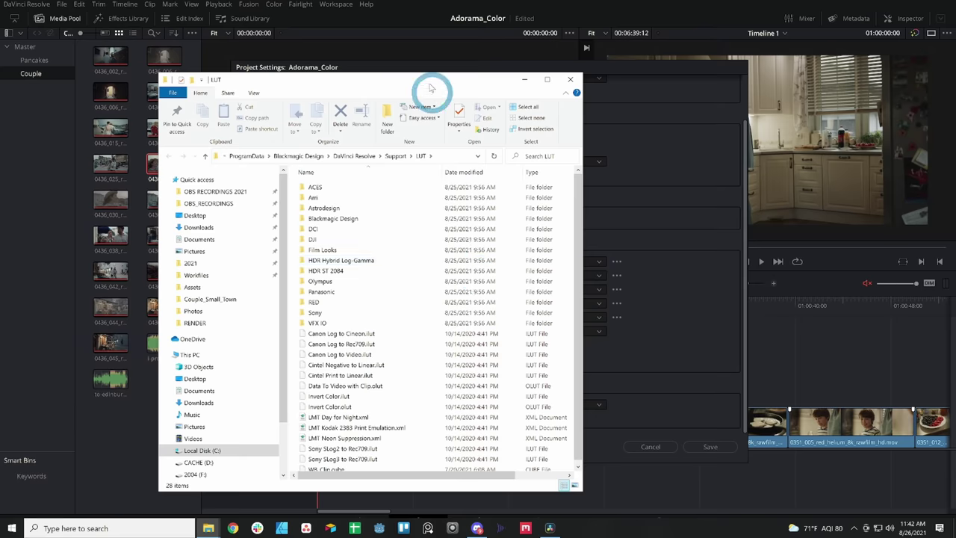
Step: Move the File Explorer window aside to view the LUT folder's 28 items
left_click_drag(427, 81, 576, 72)
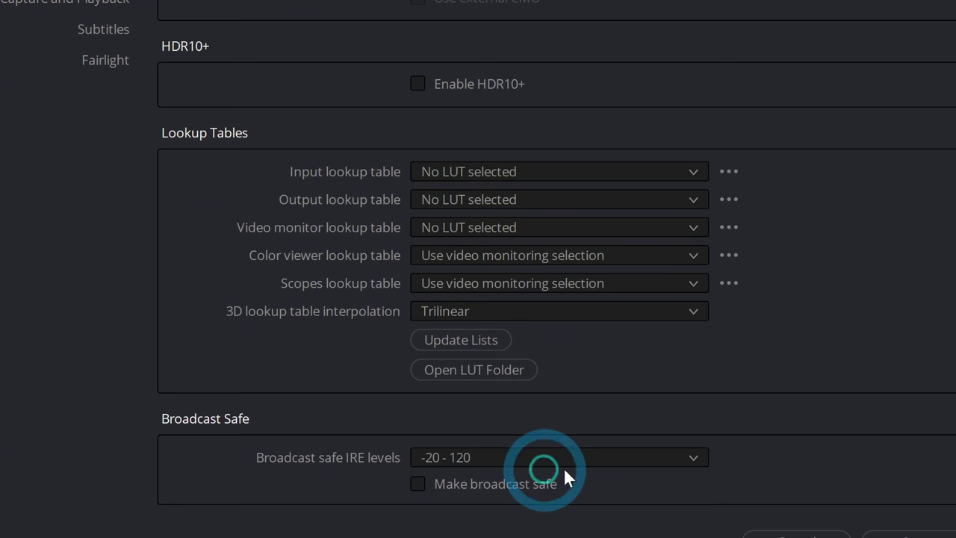
Step: Leave broadcast safe off at -20 - 120 IRE, then move to General Options
left_click(688, 459)
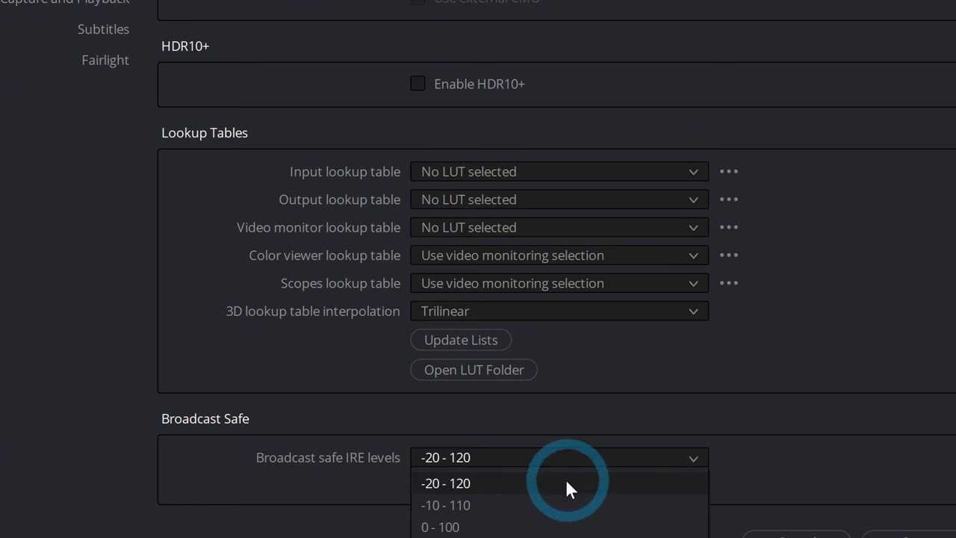
left_click(534, 482)
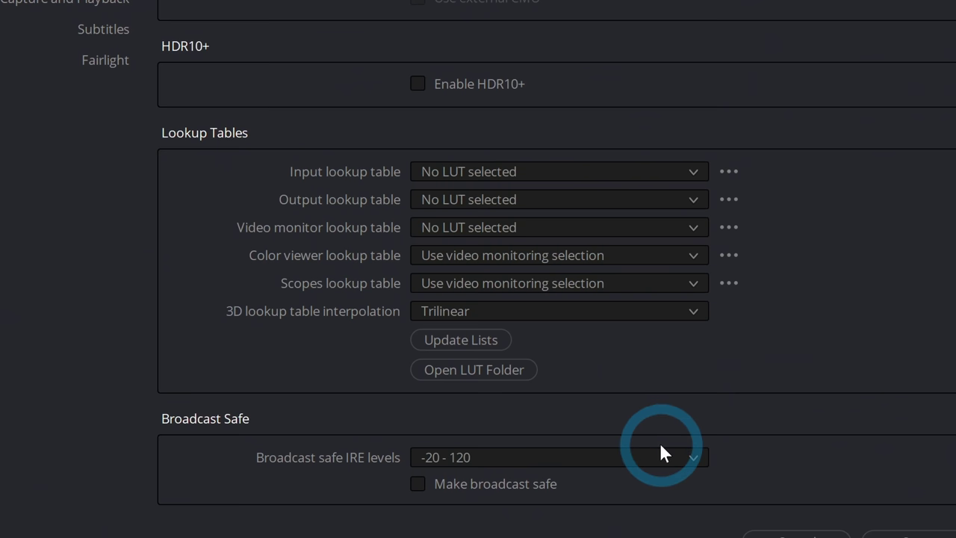
left_click(523, 459)
left_click(522, 457)
left_click(418, 484)
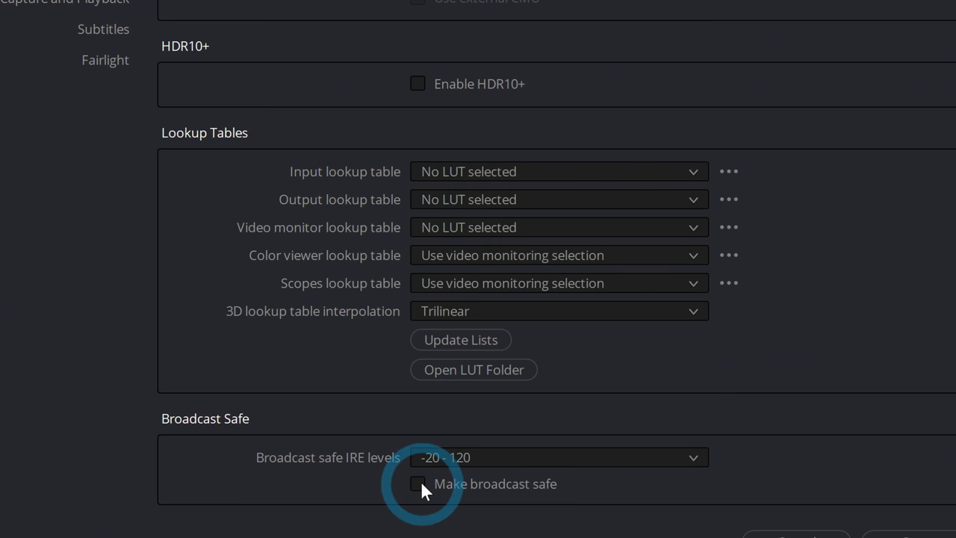
left_click(501, 520)
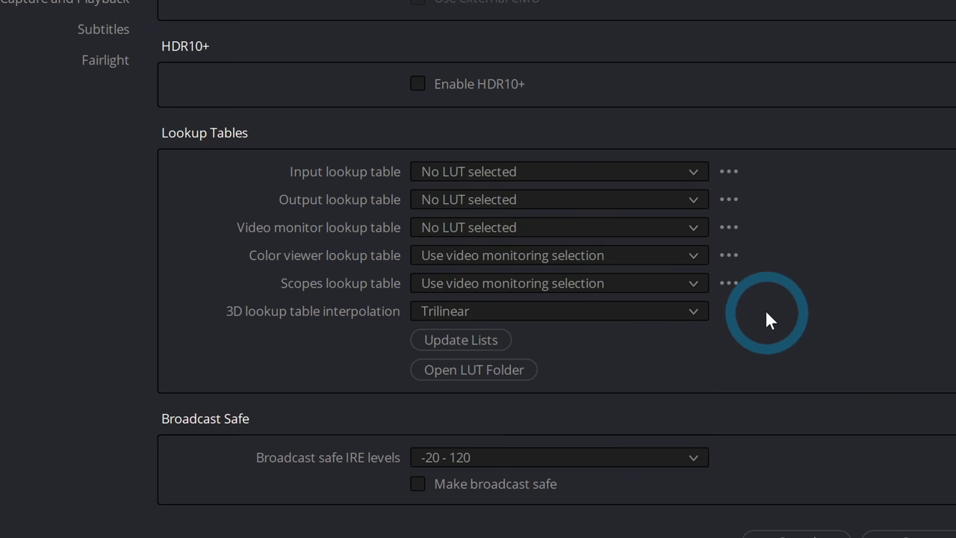
left_click(121, 67)
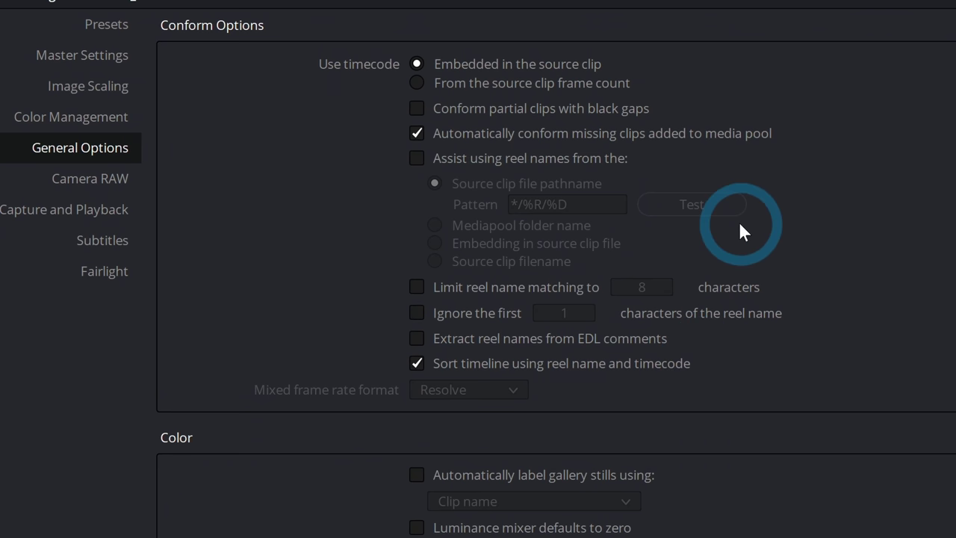
scroll(702, 243, "down", 5)
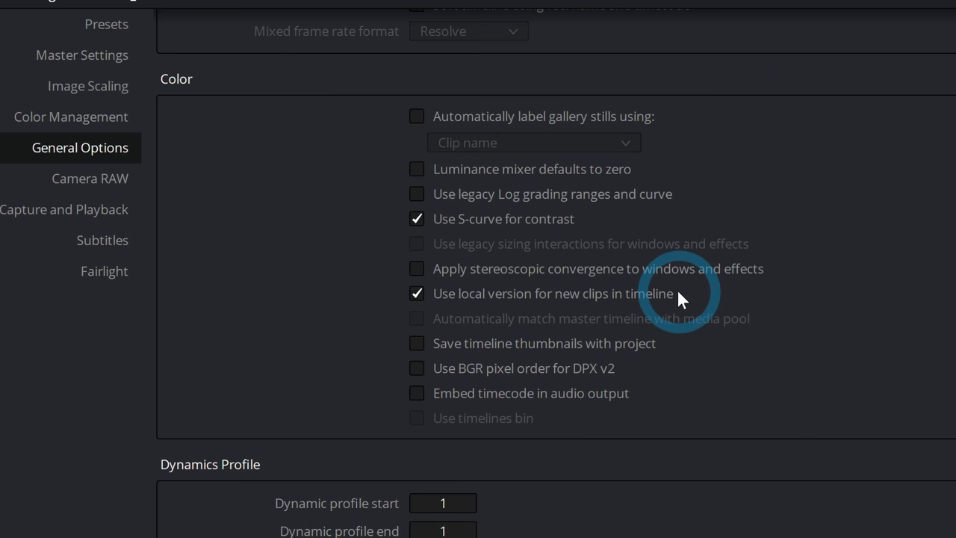
scroll(658, 300, "down", 2)
scroll(658, 301, "down", 4)
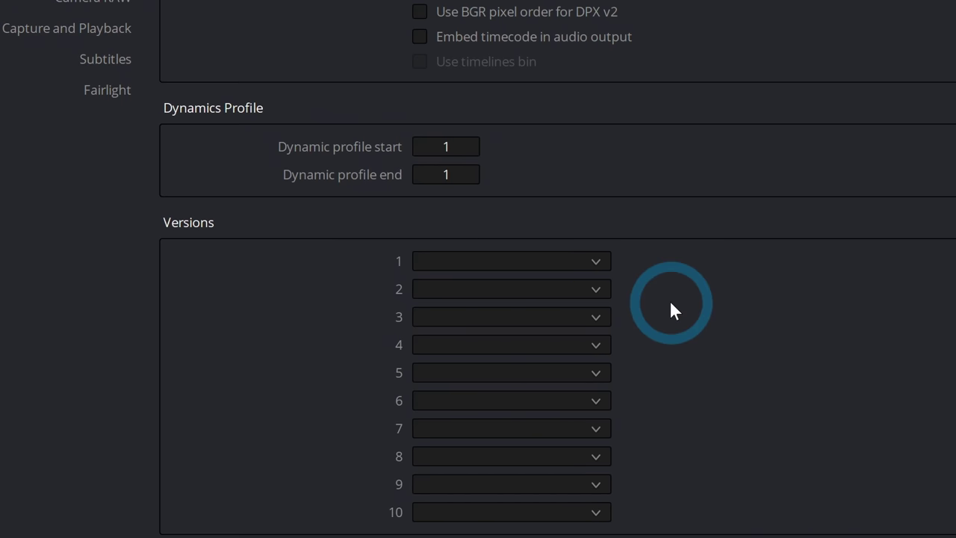
Step: Name grade versions 1 and 2 Background and Desaturated from the preset names
left_click(593, 264)
left_click(598, 262)
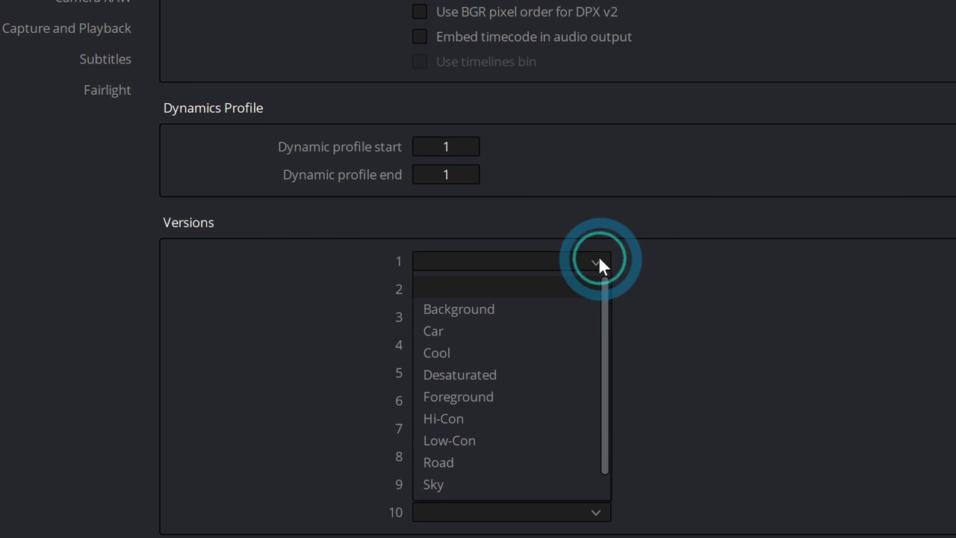
left_click(551, 310)
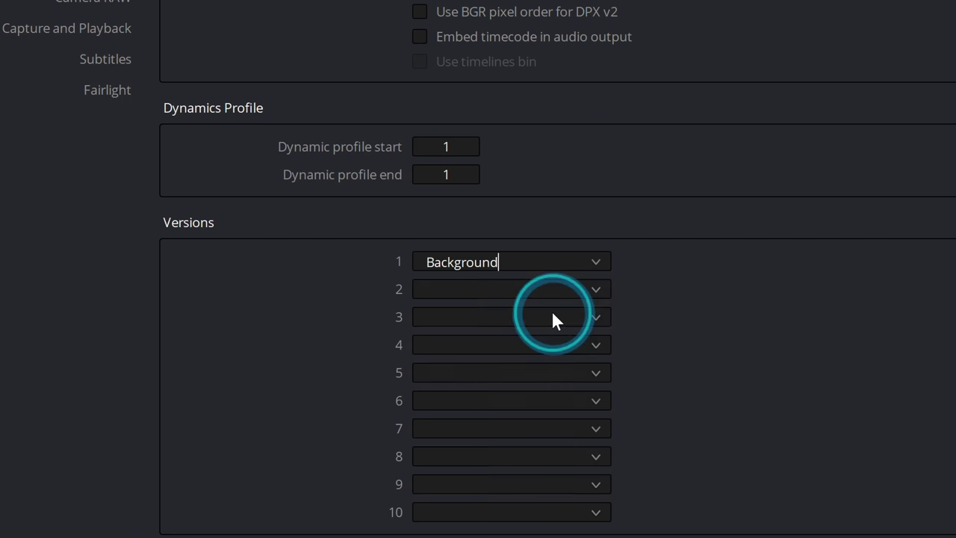
left_click(597, 288)
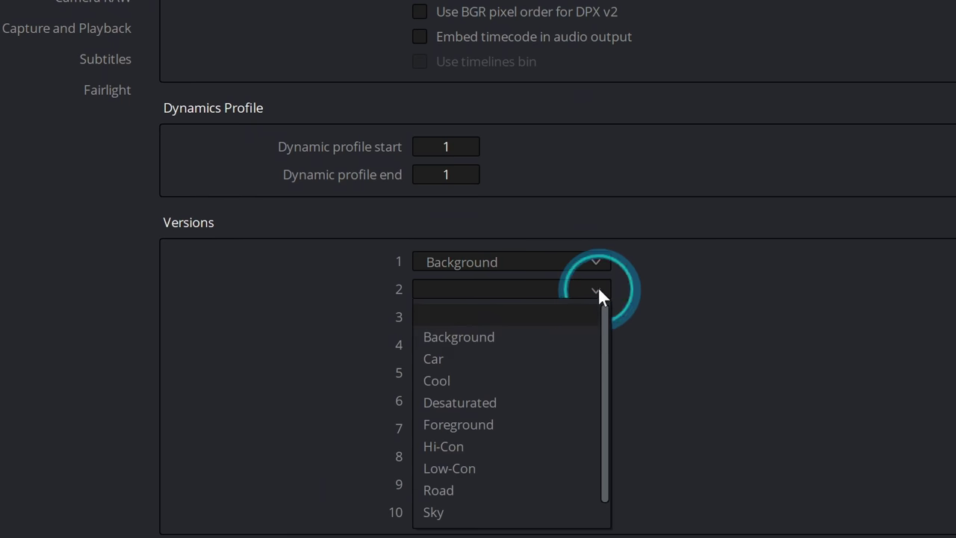
left_click(524, 398)
Step: Enter Client Look and Producer Look as version 3 and 4 names, then view Camera RAW
left_click(497, 318)
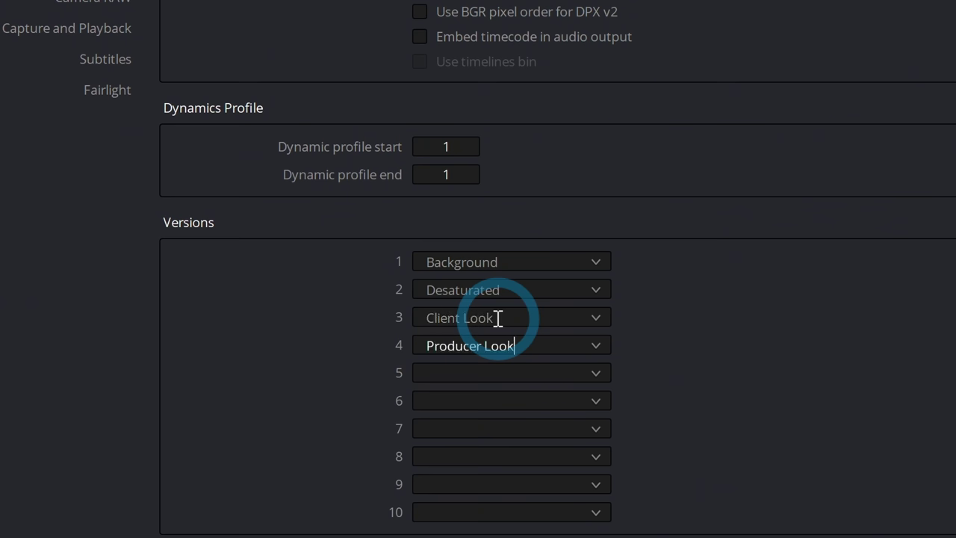
key("Return")
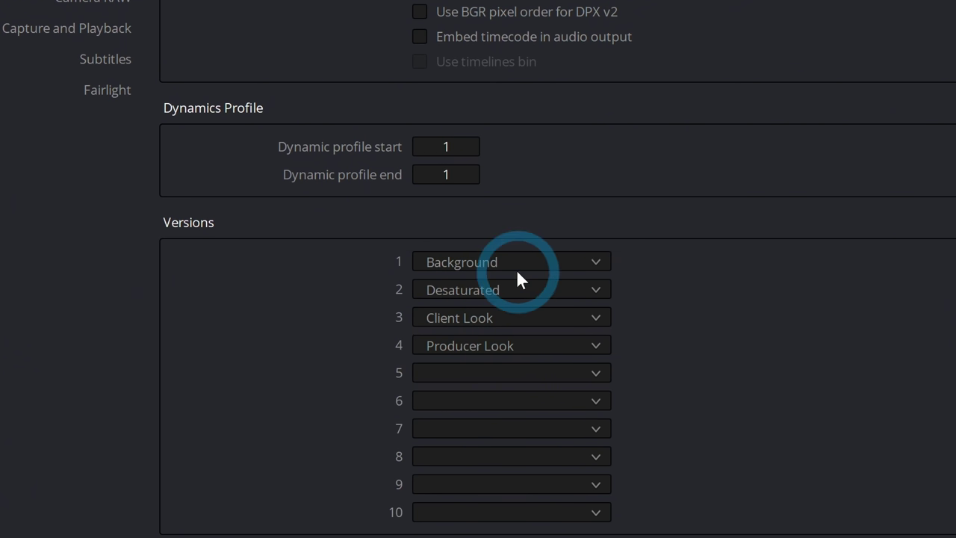
left_click_drag(546, 342, 376, 336)
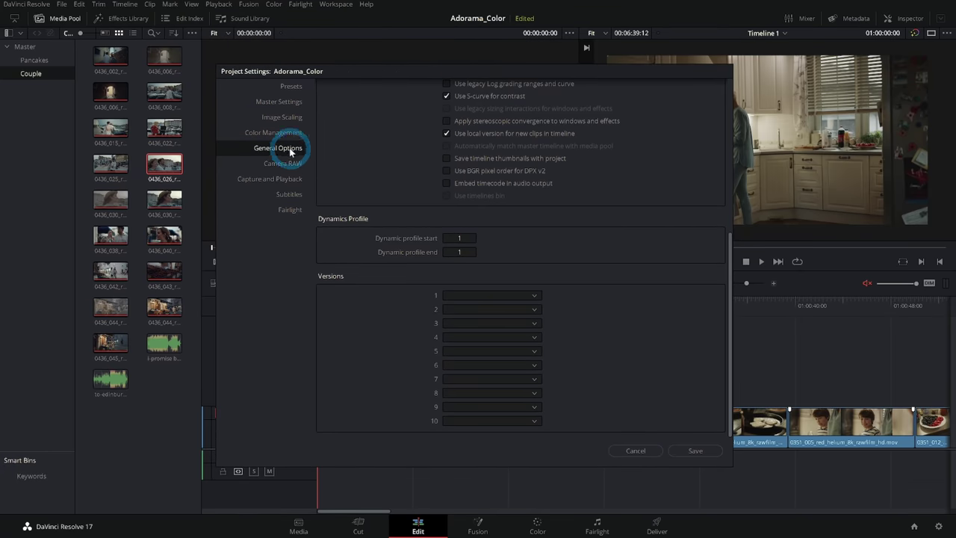
left_click(292, 165)
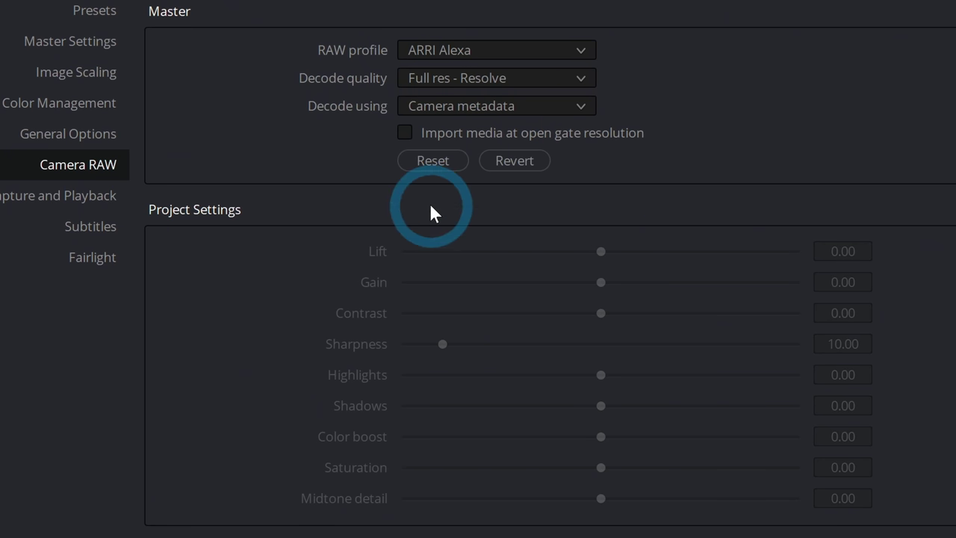
Step: Review the Capture and Playback deck, capture and playout options, then go to Subtitles
left_click(88, 197)
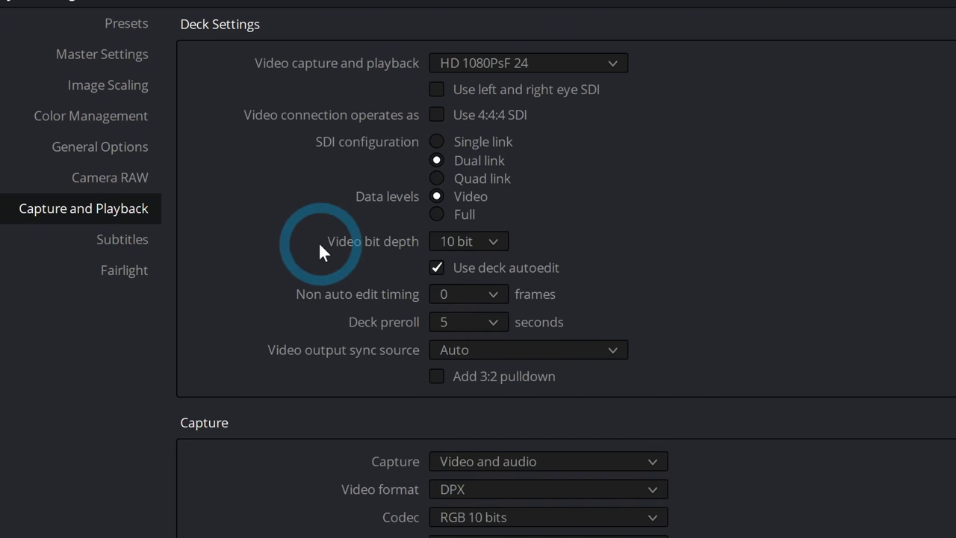
scroll(308, 366, "down", 3)
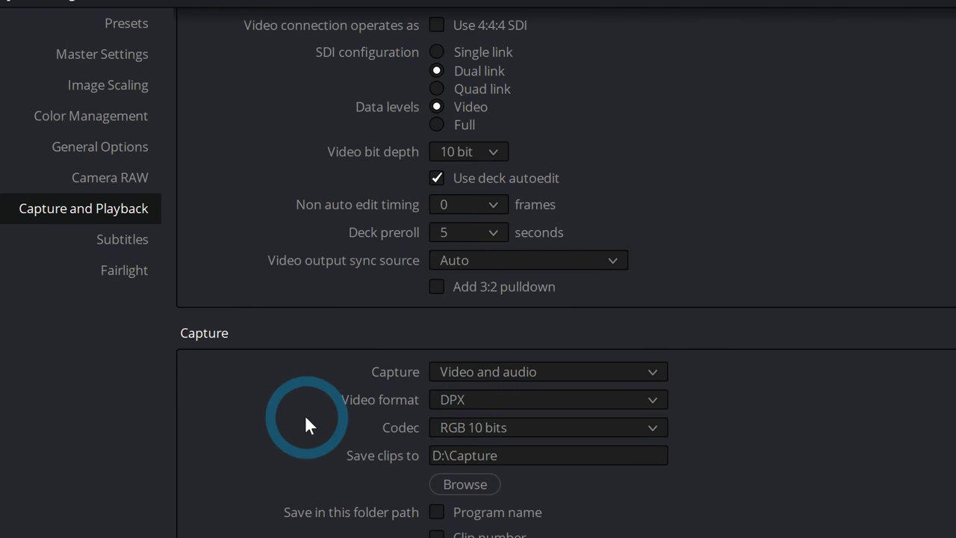
scroll(305, 418, "up", 3)
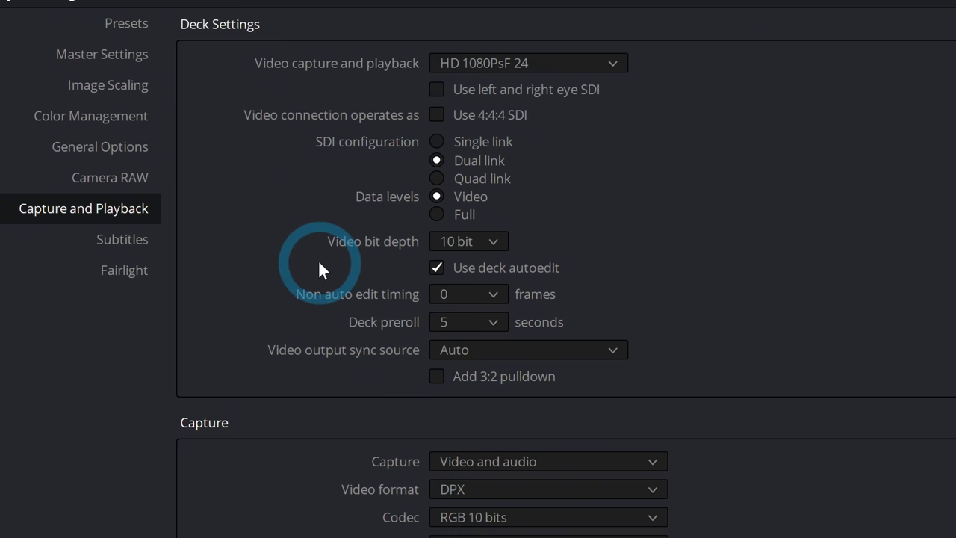
scroll(309, 267, "down", 10)
scroll(308, 267, "down", 3)
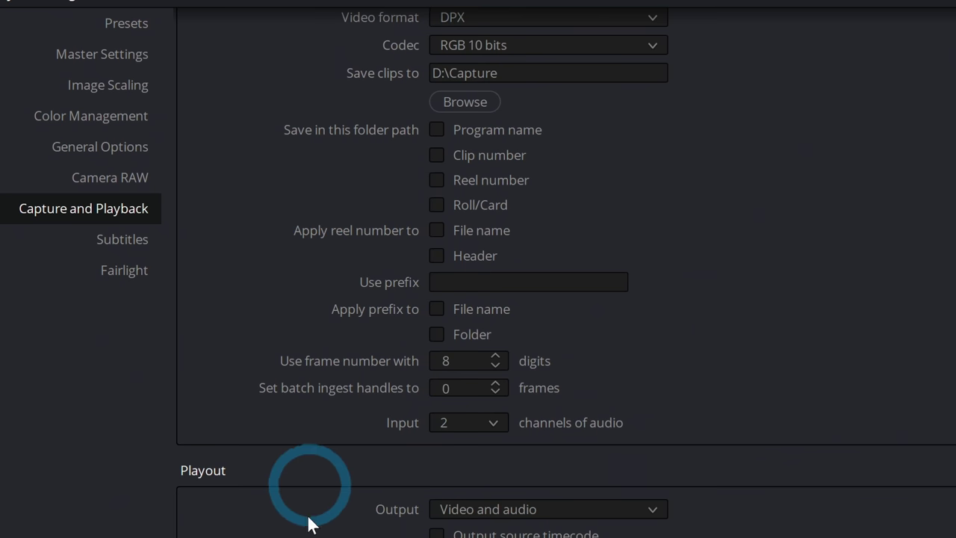
scroll(362, 328, "up", 7)
left_click(132, 242)
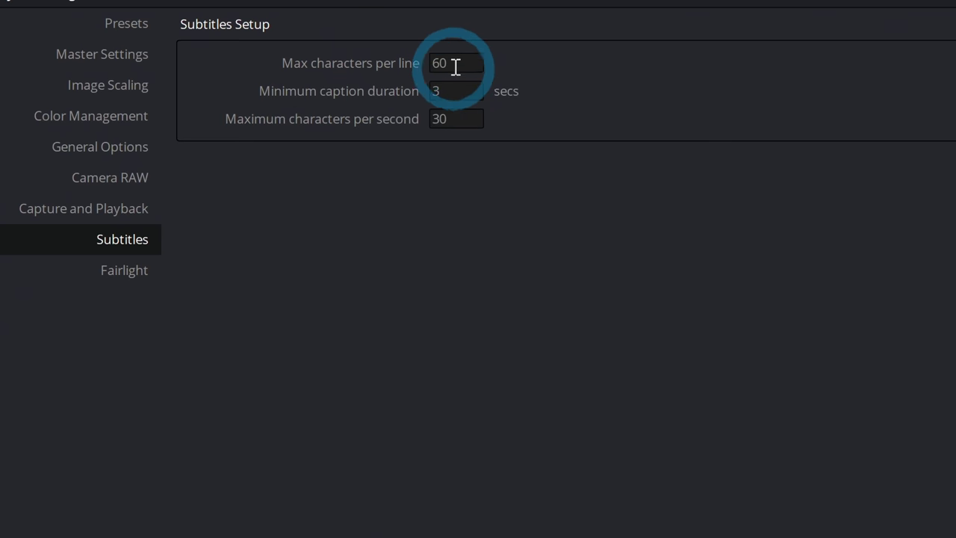
Step: Check the 3-second minimum caption duration in Subtitles, then view the Fairlight project settings
left_click(464, 97)
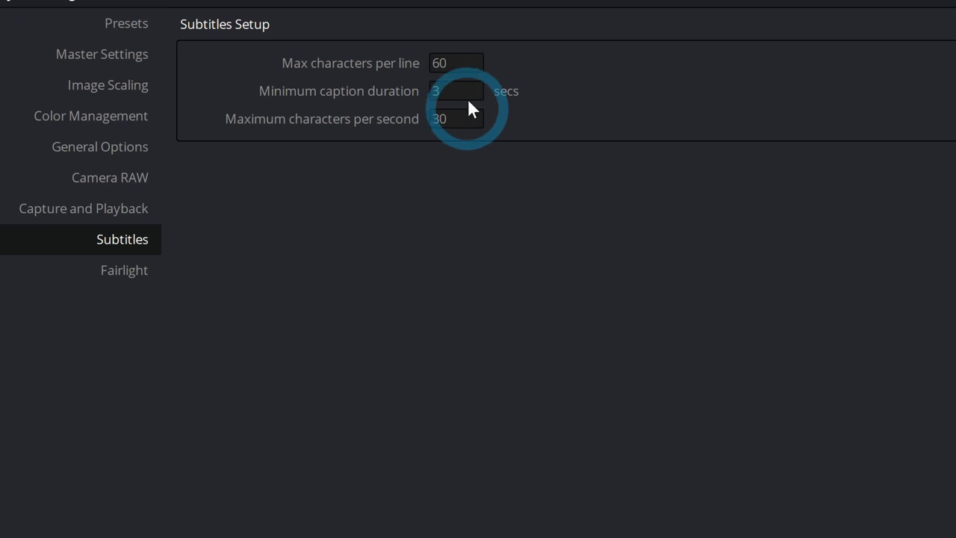
left_click(184, 280)
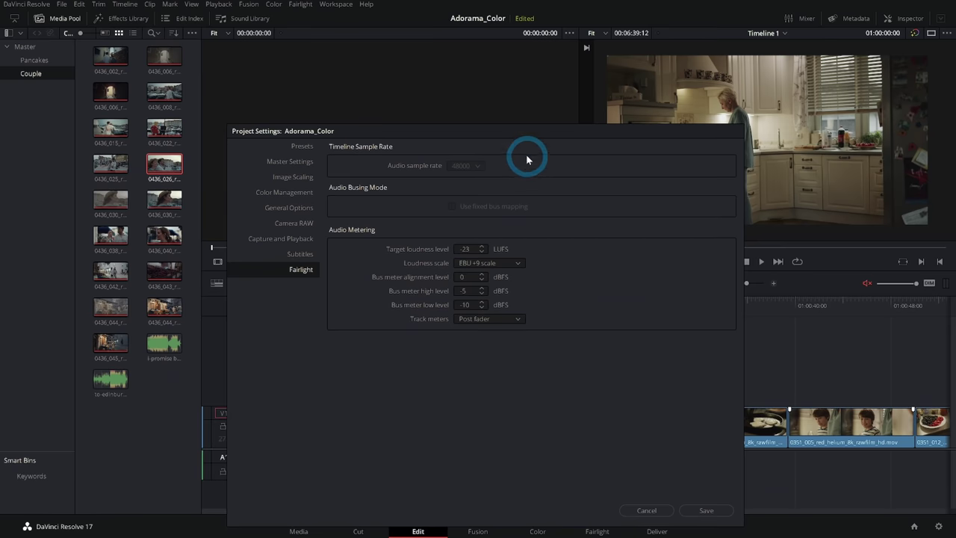
Step: Save and close the Project Settings window
left_click_drag(527, 154, 534, 61)
left_click(696, 432)
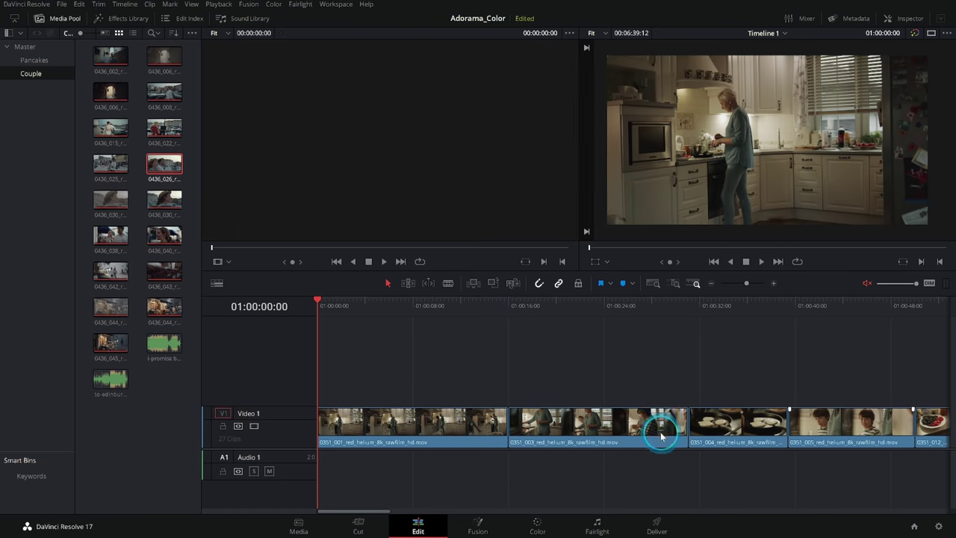
left_click(941, 527)
key("Escape")
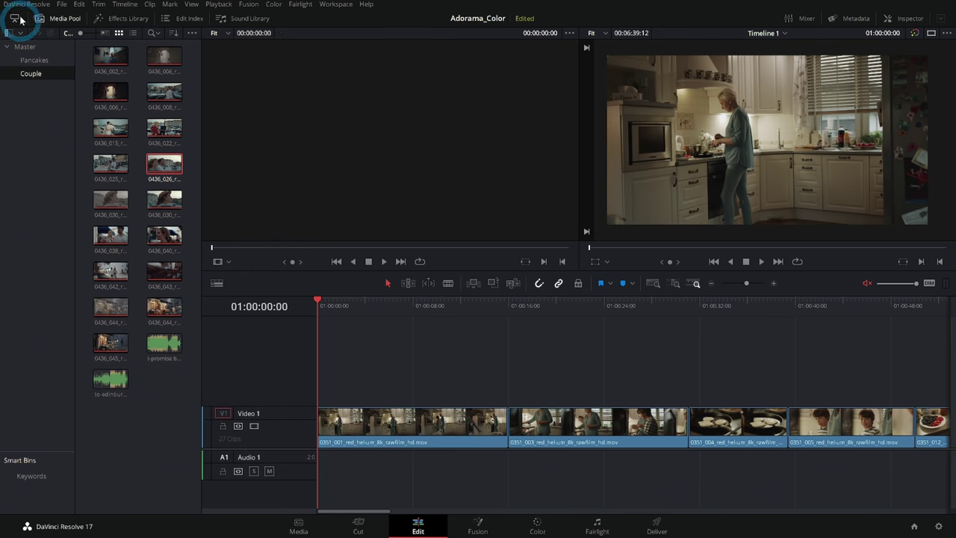
Step: Open DaVinci Resolve Preferences on the System Memory and GPU page
left_click(28, 4)
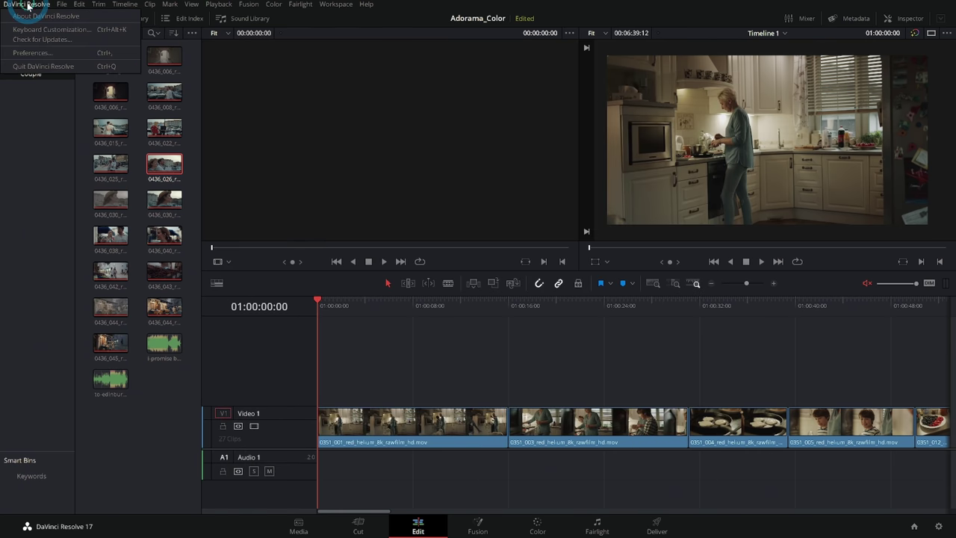
left_click(34, 53)
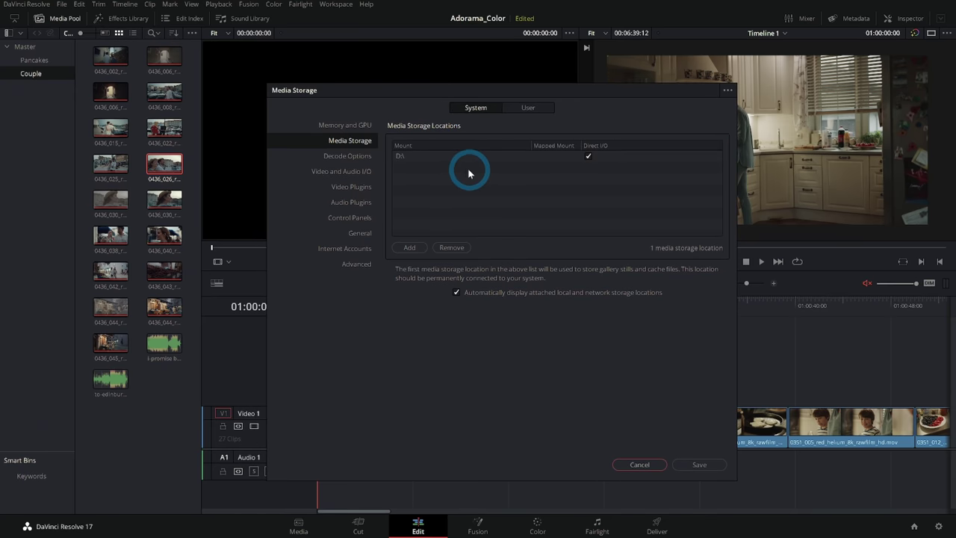
left_click(343, 124)
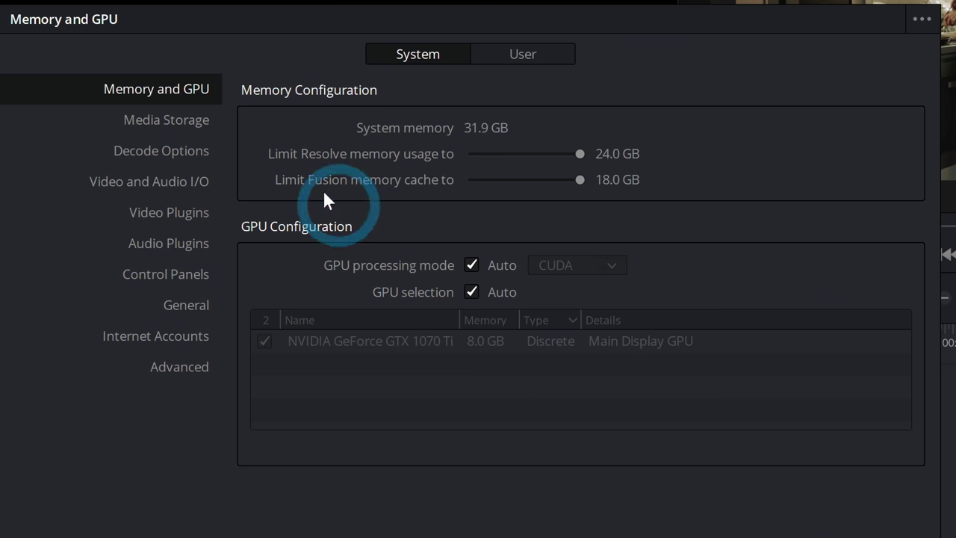
Step: Review the Media Storage locations and Decode Options, then step down to Video and Audio I/O
left_click(196, 128)
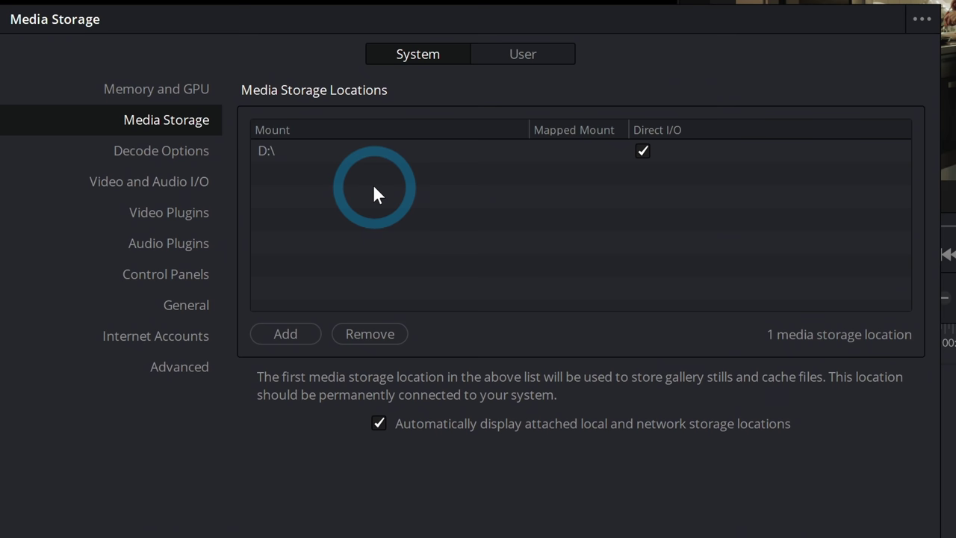
left_click(160, 150)
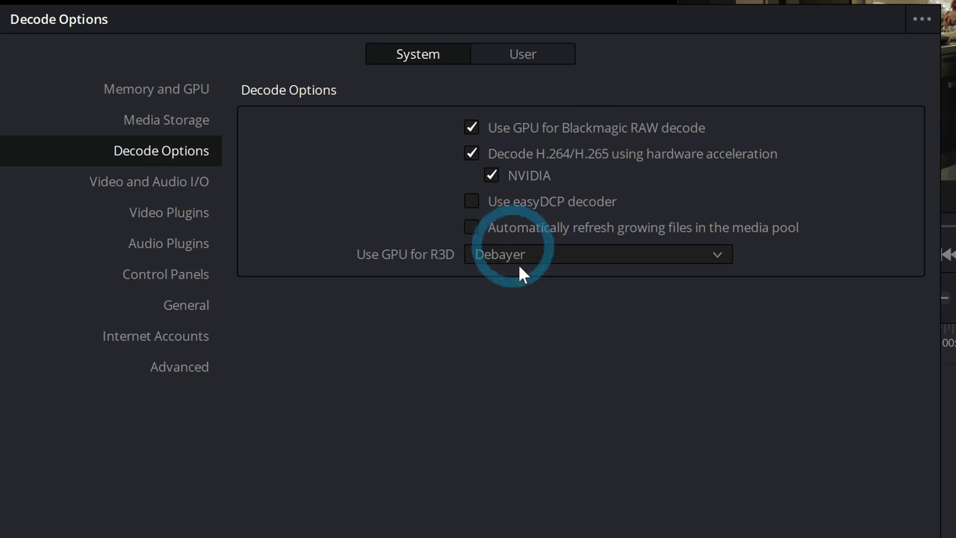
key("Down")
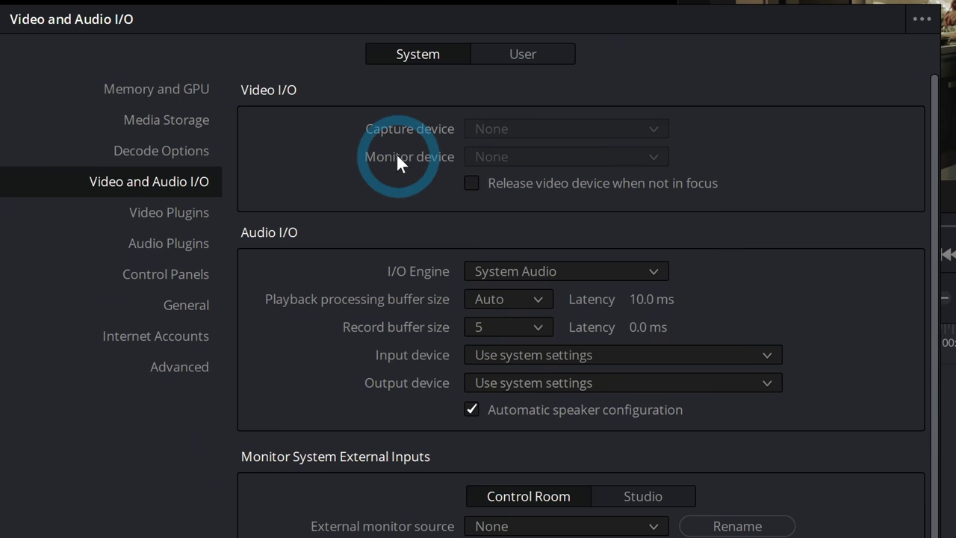
Step: Scroll through the Video and Audio I/O and plugin pages, then view Control Panels
scroll(400, 157, "down", 3)
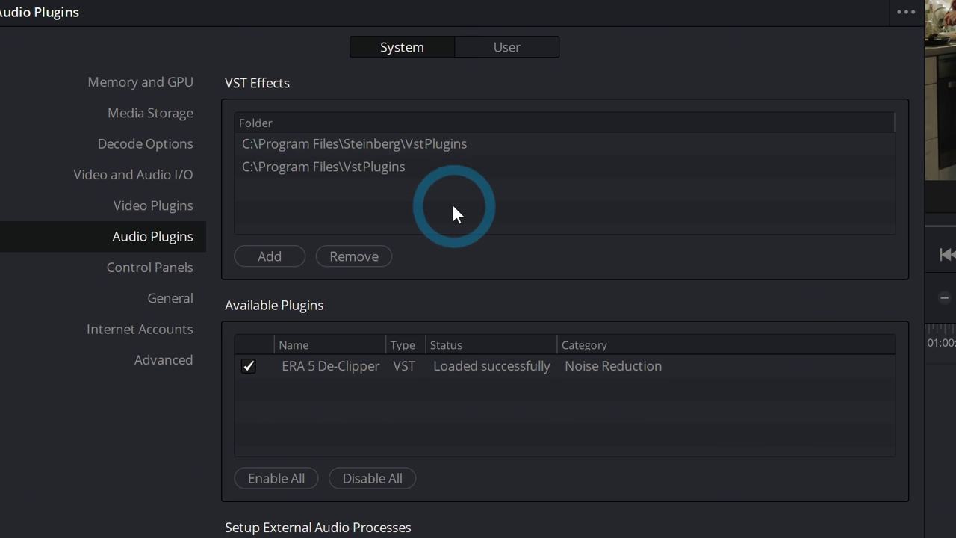
left_click(179, 268)
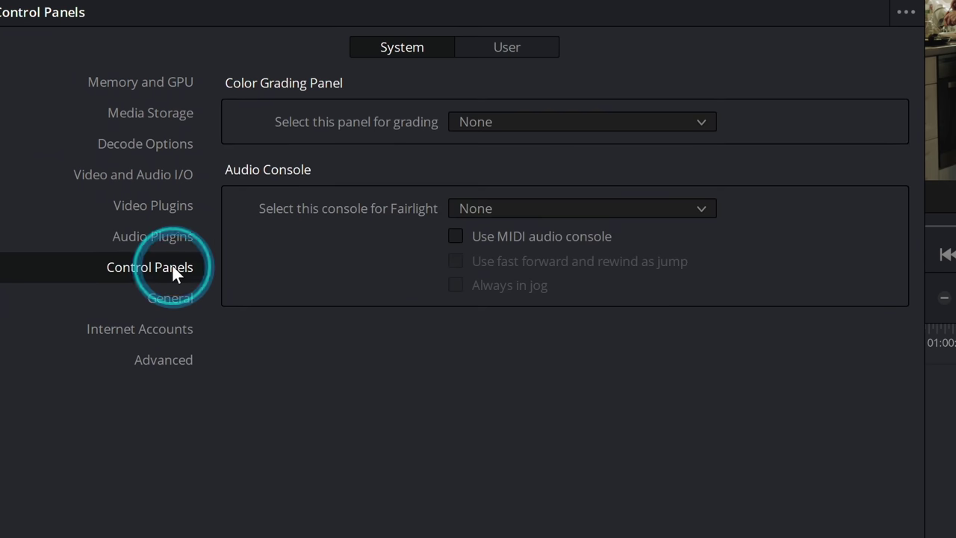
Step: Keep the color grading panel at None, then review General and the Advanced preferences
left_click(491, 121)
scroll(521, 205, "down", 1)
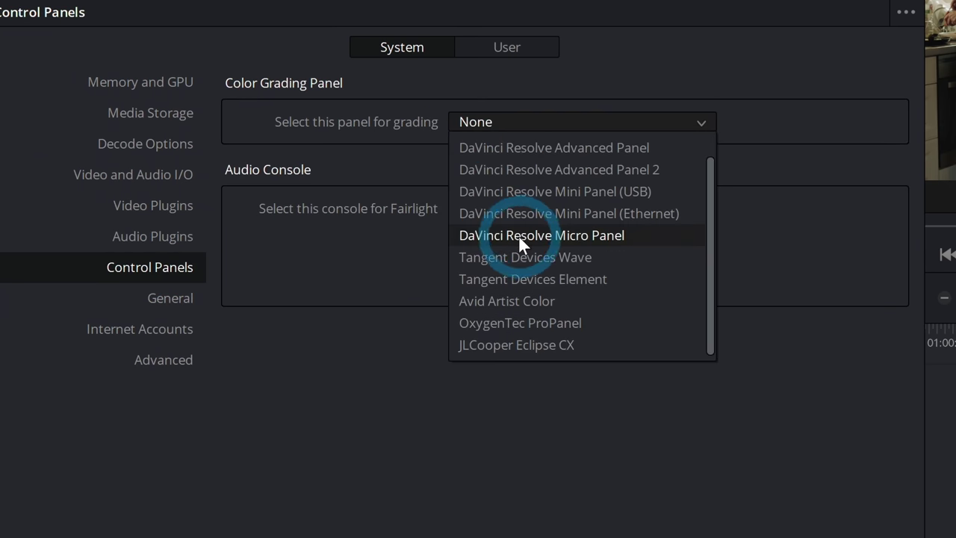
left_click(391, 121)
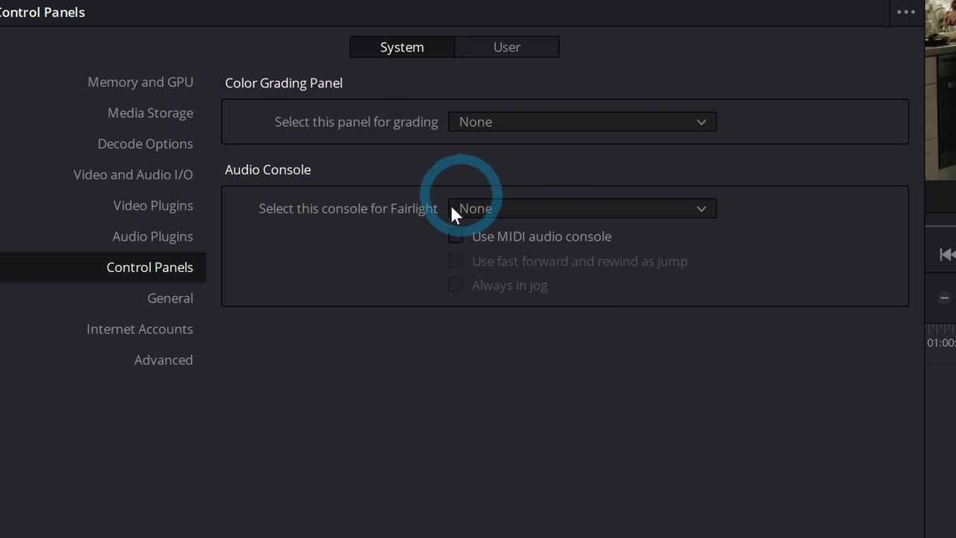
left_click(181, 299)
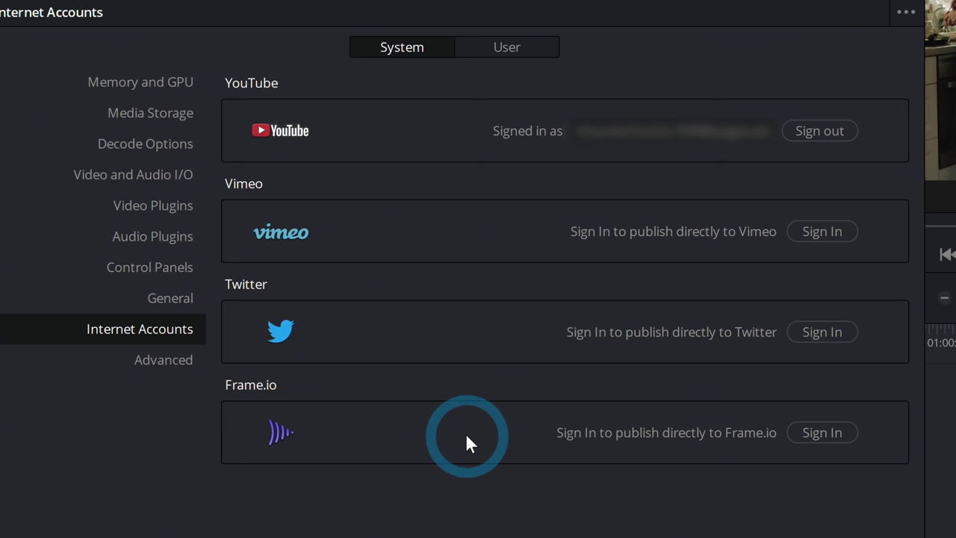
left_click(178, 362)
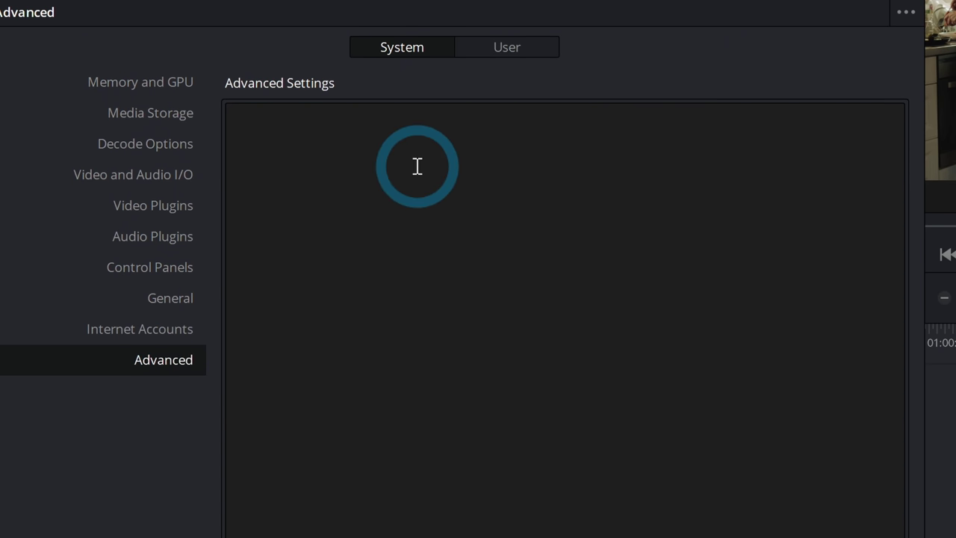
Step: Switch from System to User preferences and view the Project Save and Load settings
left_click(432, 216)
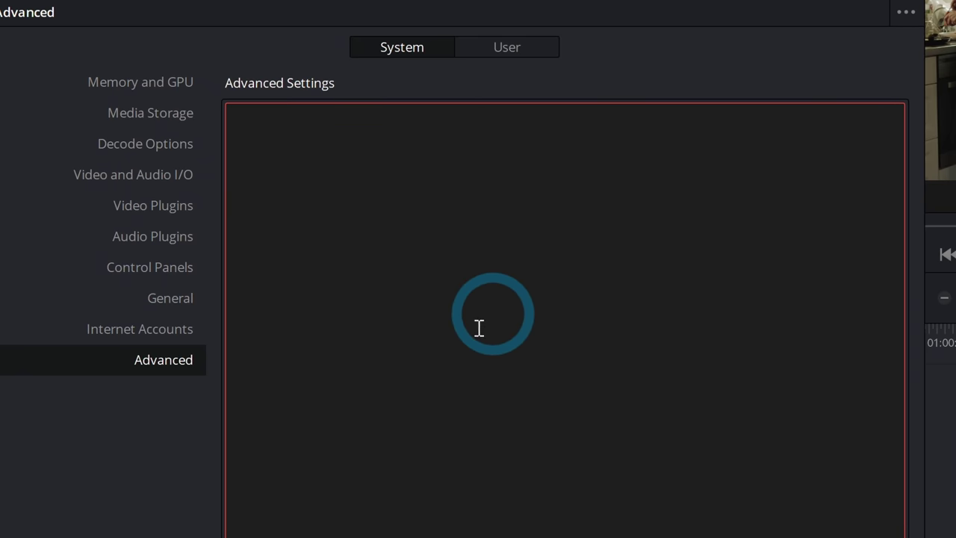
left_click(162, 84)
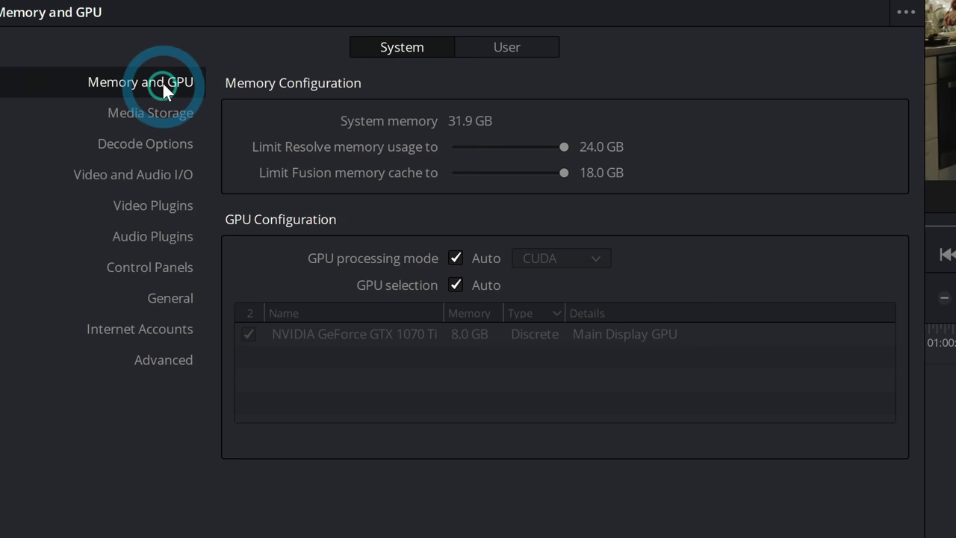
left_click(491, 45)
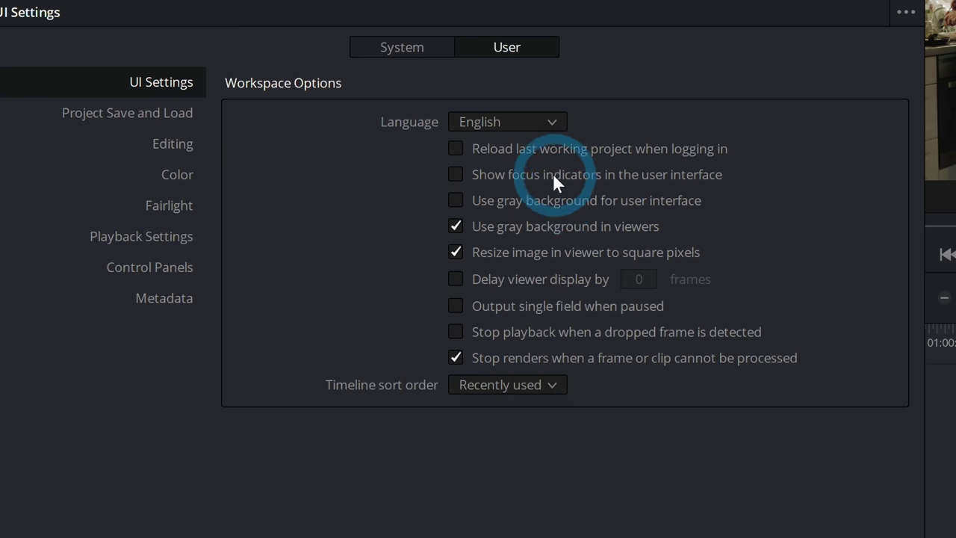
left_click(156, 118)
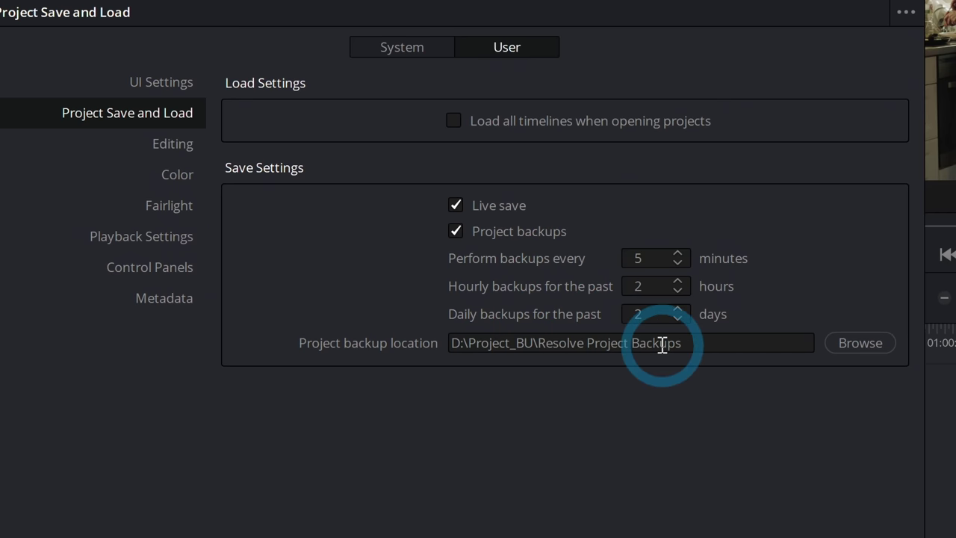
Step: In Editing preferences, change the standard still duration to 3 seconds, then restore it to 5
left_click(172, 143)
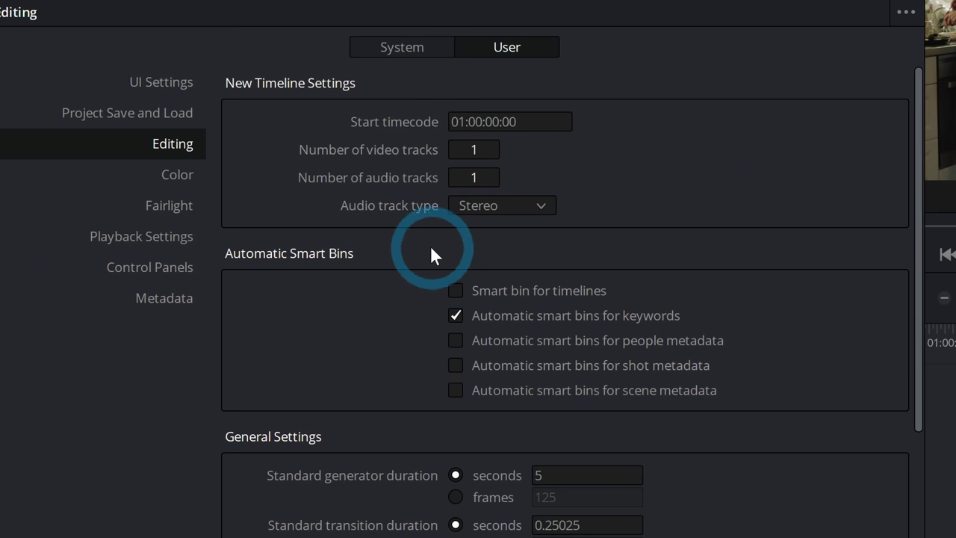
scroll(430, 245, "down", 4)
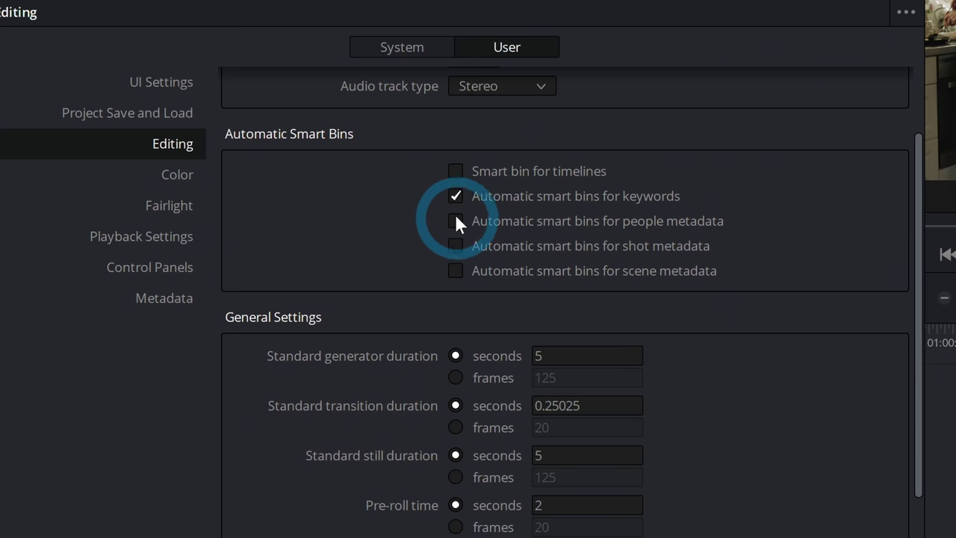
scroll(489, 199, "down", 7)
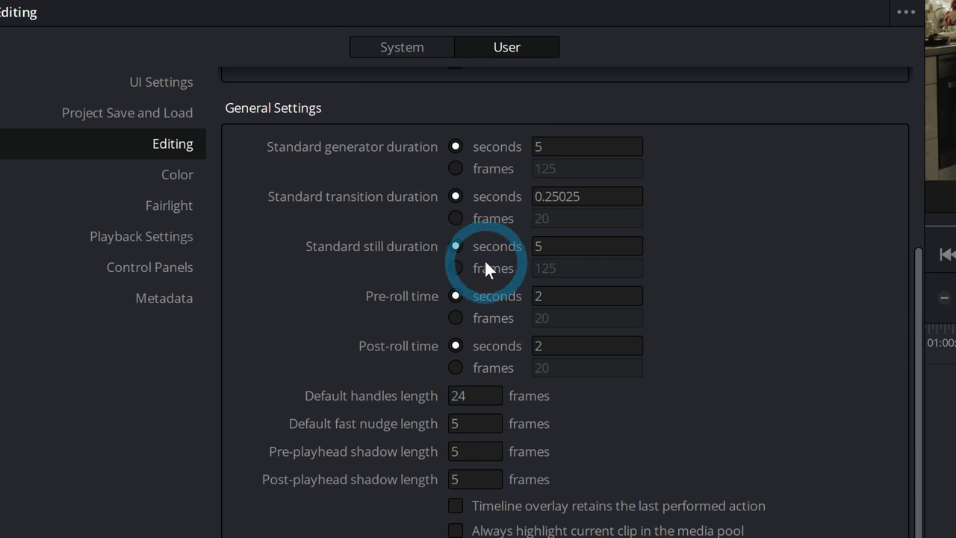
double_click(536, 246)
type("3")
left_click(693, 236)
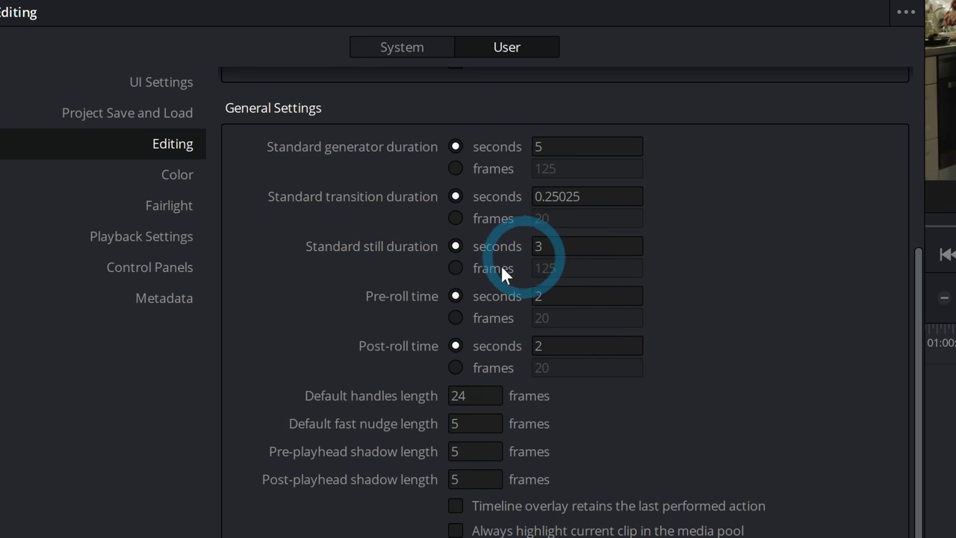
double_click(525, 247)
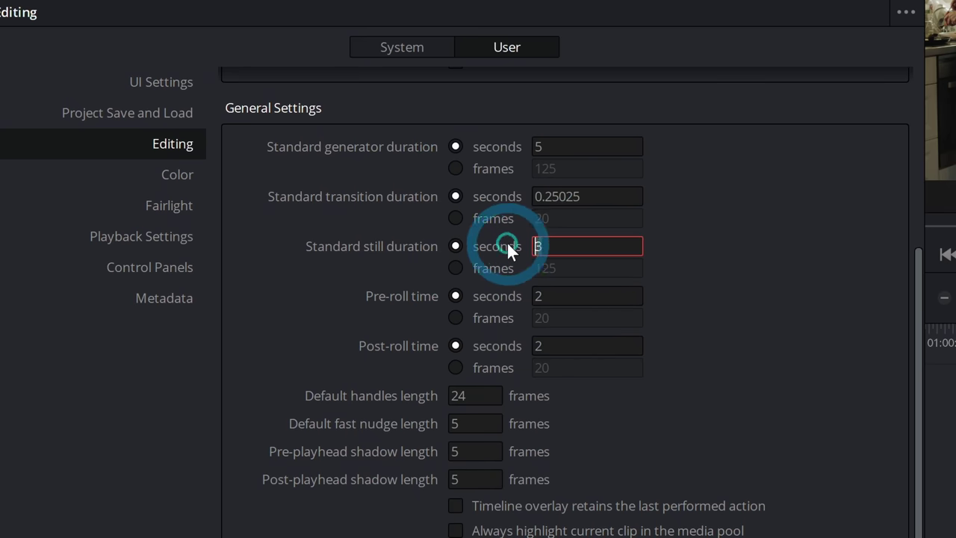
type("5")
key("Return")
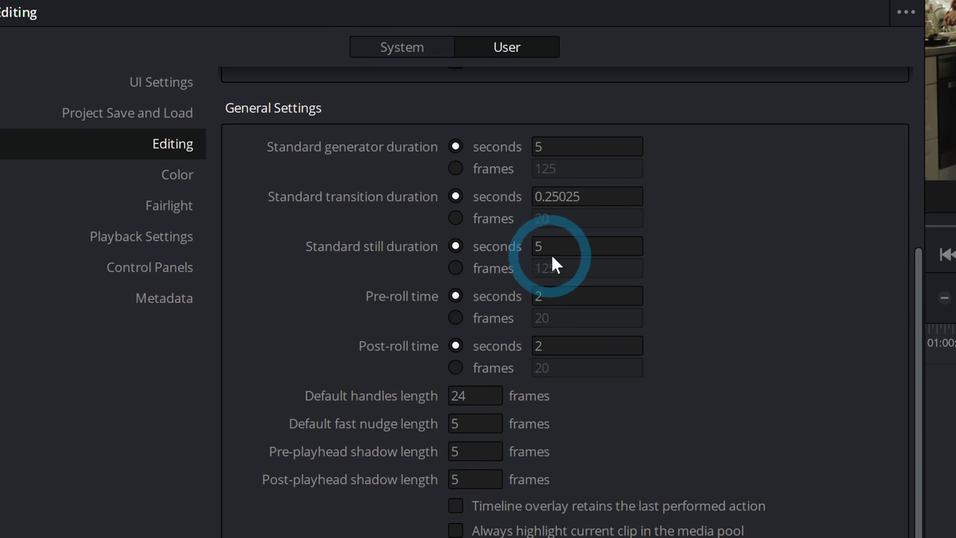
Step: Browse the Default Fades fade-in curve shapes, then move to the Color preferences
scroll(410, 301, "down", 5)
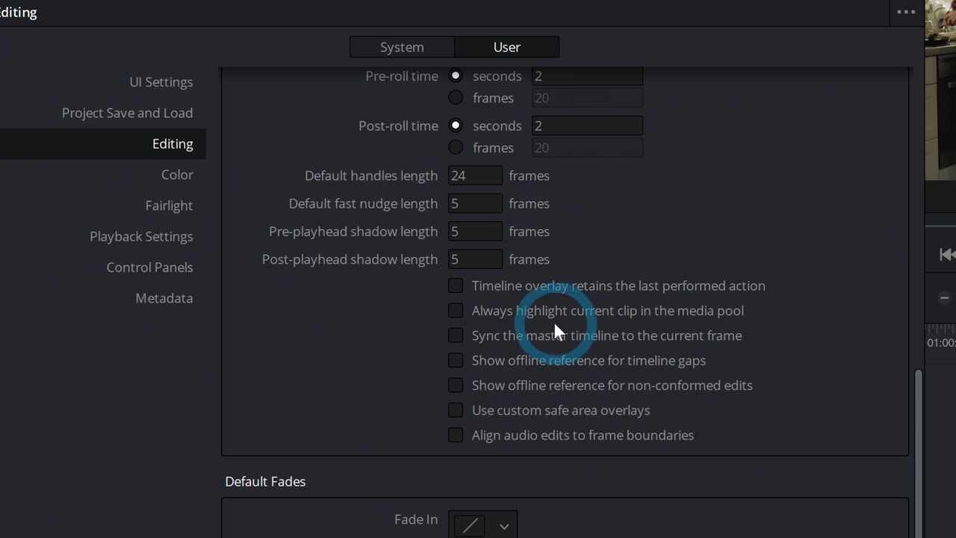
scroll(529, 361, "down", 5)
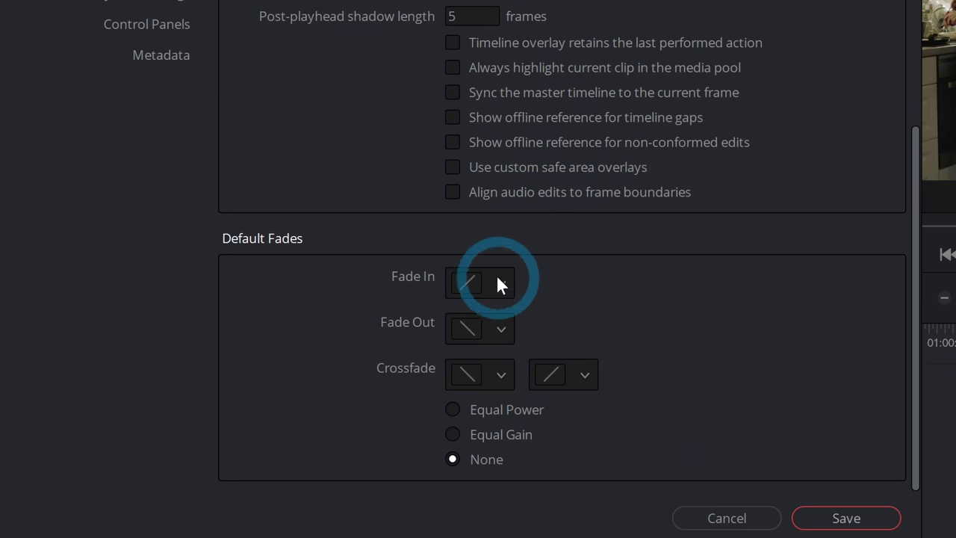
left_click(482, 288)
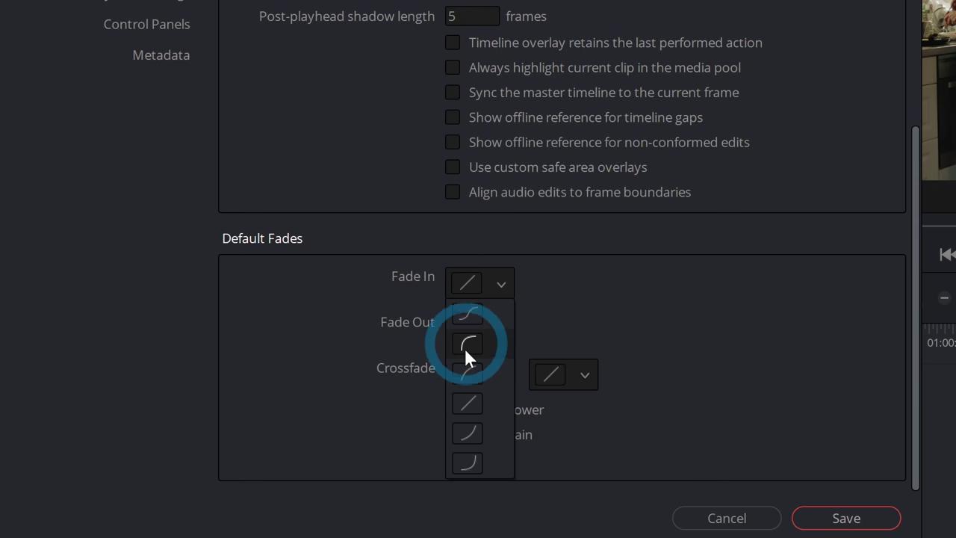
left_click(576, 263)
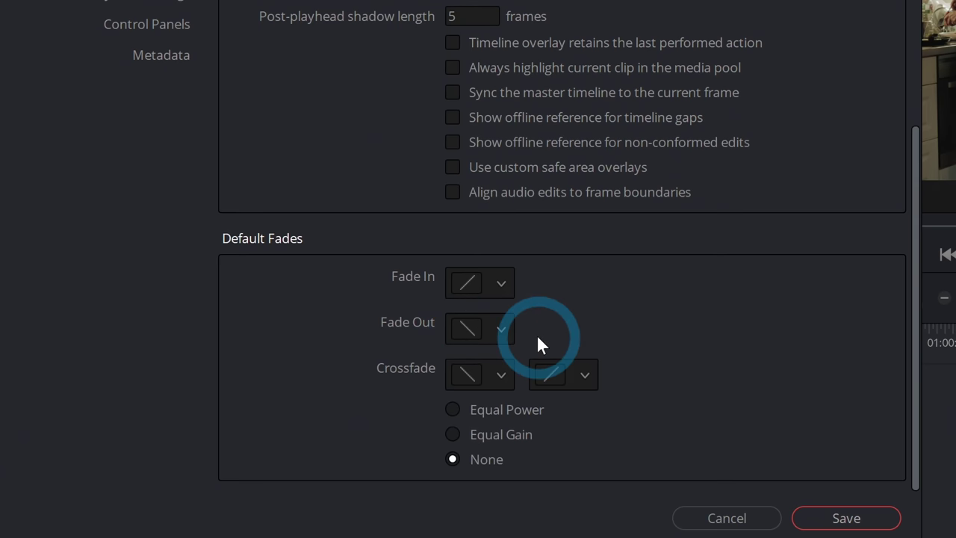
scroll(484, 295, "down", 1)
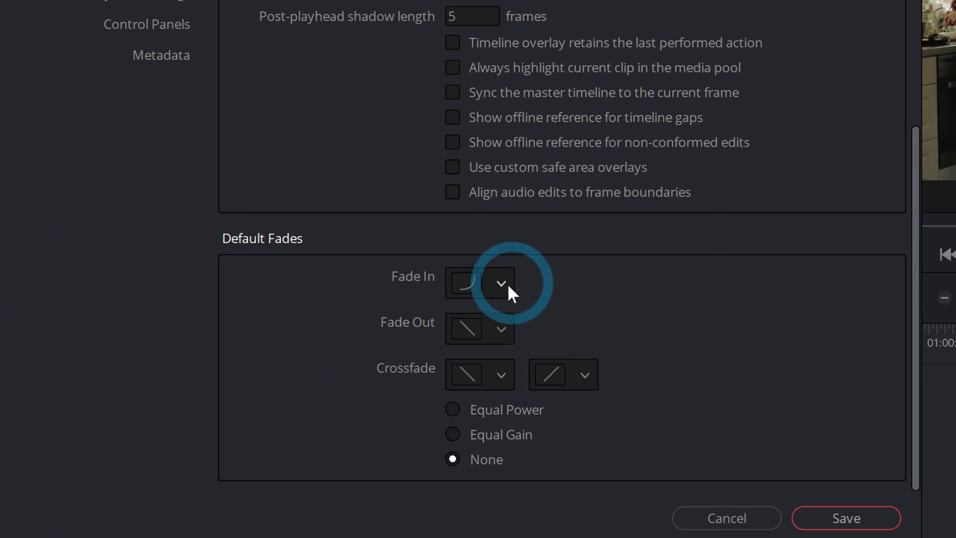
left_click(501, 287)
left_click(269, 138)
scroll(399, 141, "down", 3)
Step: Tick 'Always perform copy and paste on selected nodes' in the Color user preferences
scroll(404, 154, "up", 3)
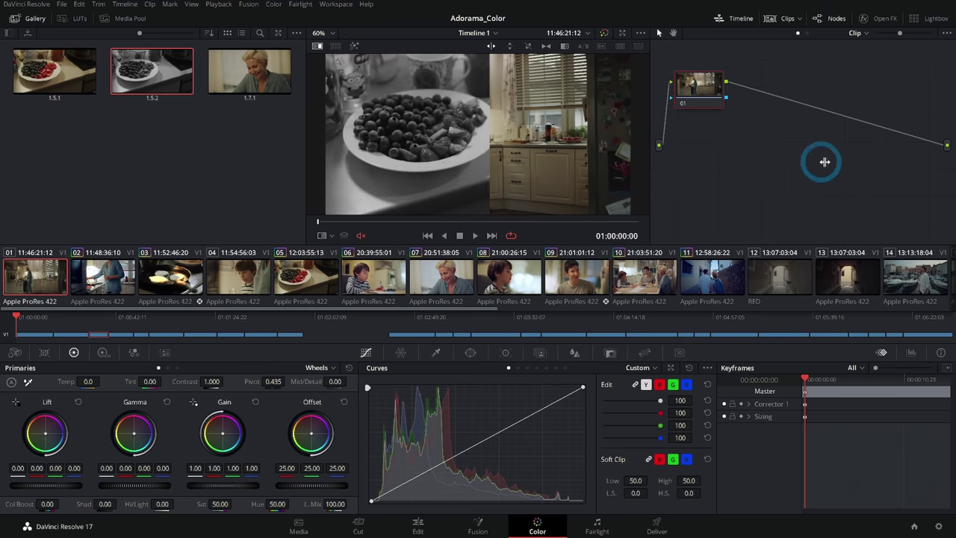
left_click_drag(572, 136, 595, 132)
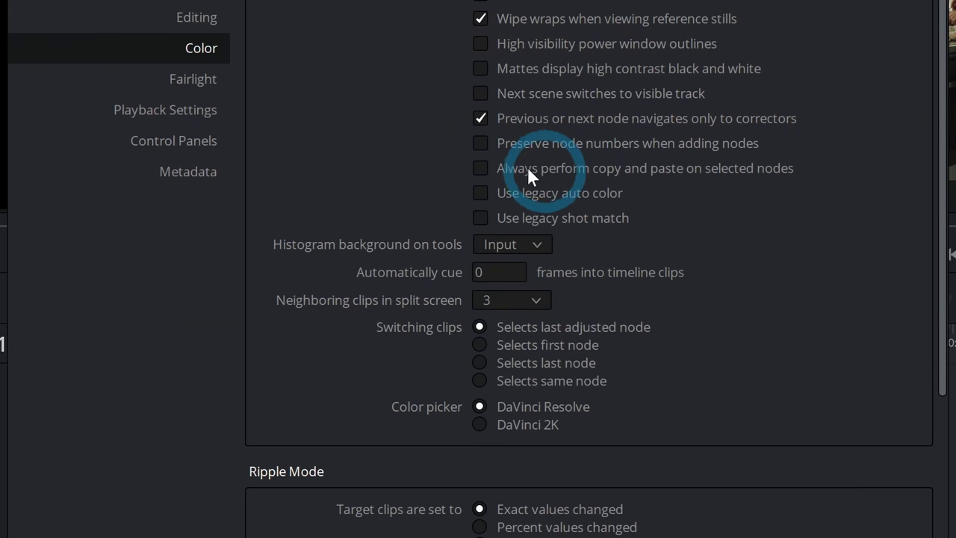
left_click(482, 167)
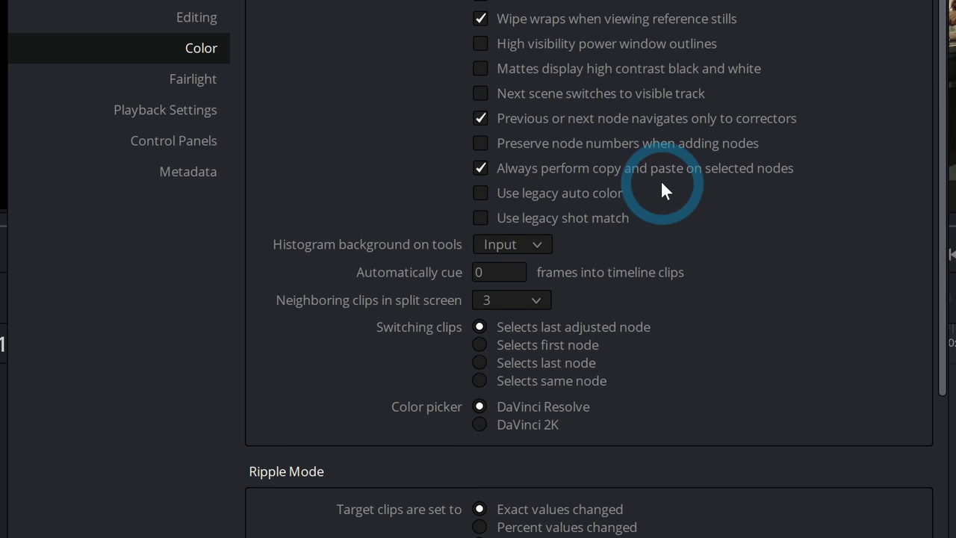
scroll(662, 183, "down", 3)
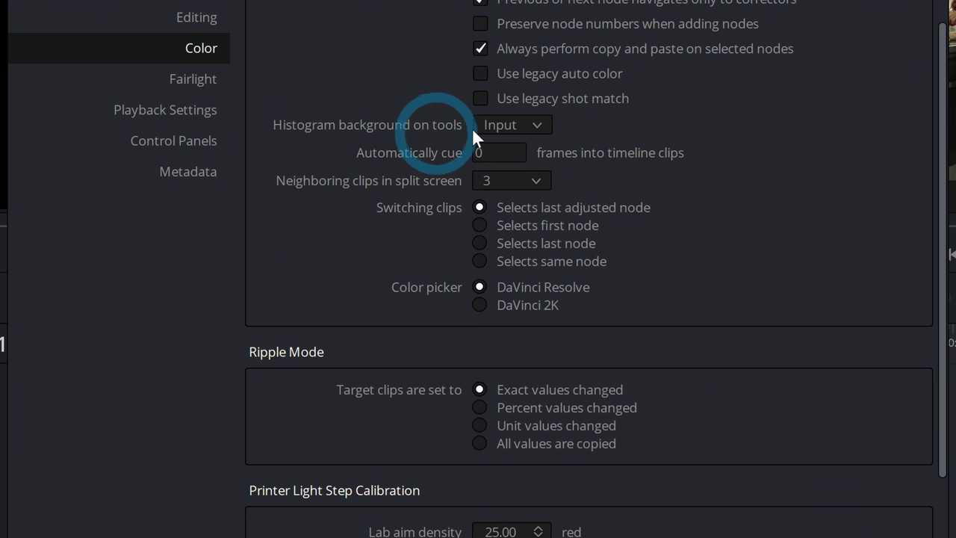
Step: Leave the histogram background on Input, scroll the Color page, then view Fairlight preferences
left_click(522, 127)
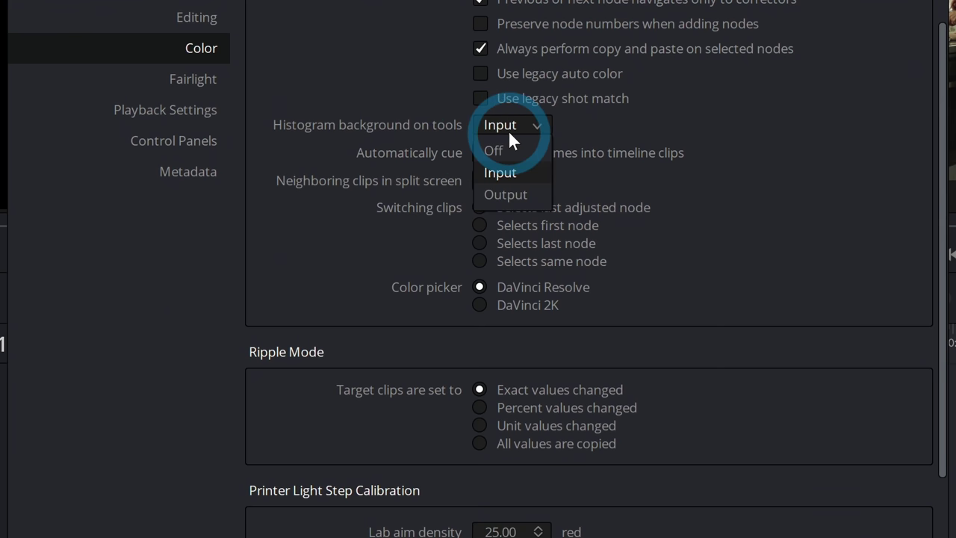
left_click(561, 153)
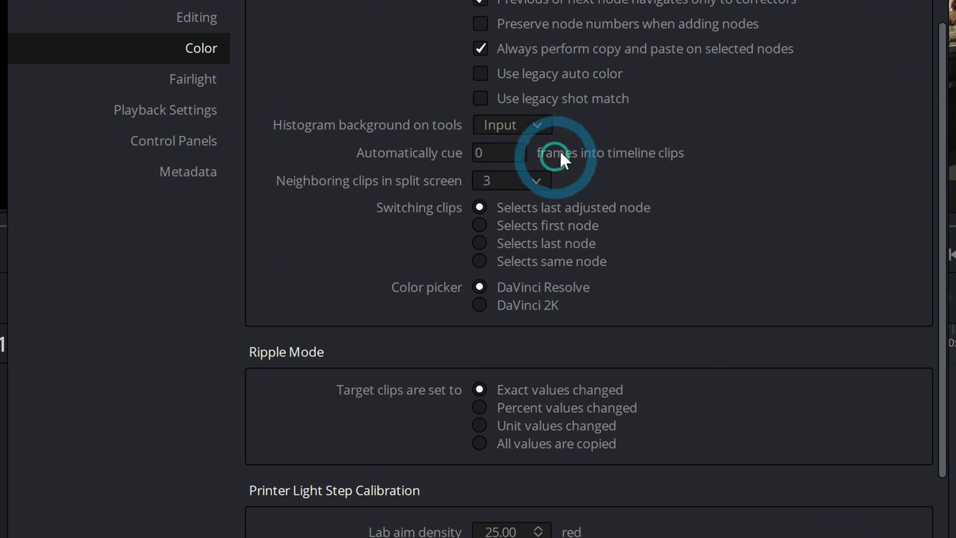
scroll(515, 179, "down", 1)
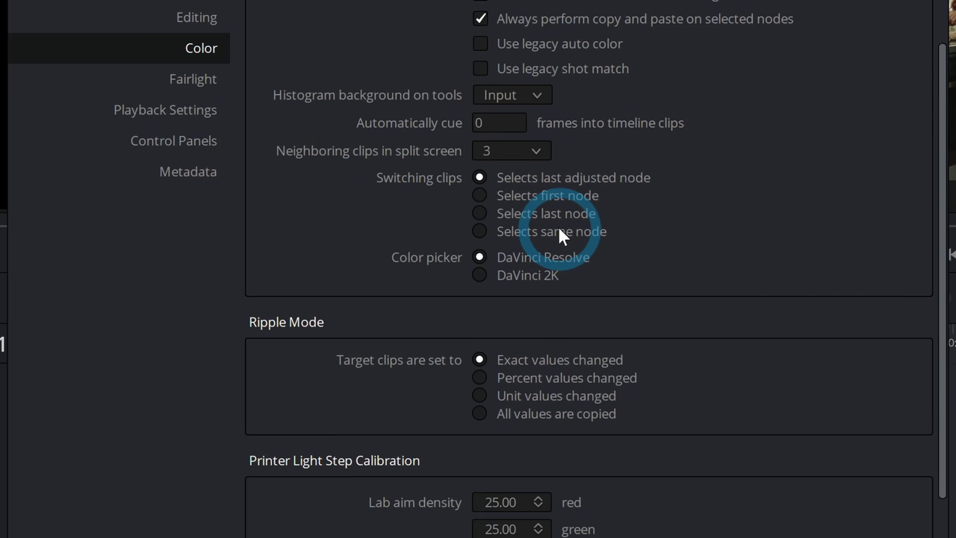
scroll(557, 225, "down", 1)
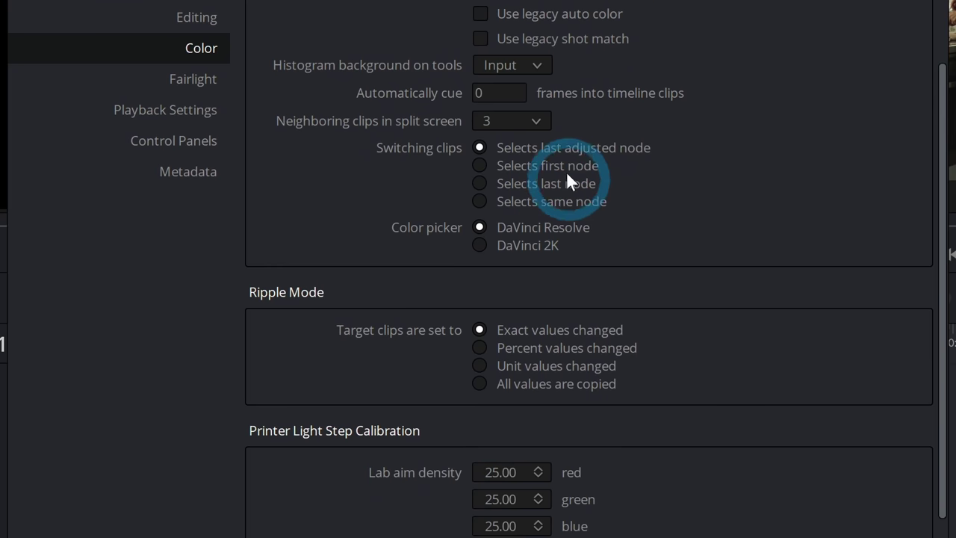
scroll(568, 183, "down", 2)
scroll(703, 205, "up", 8)
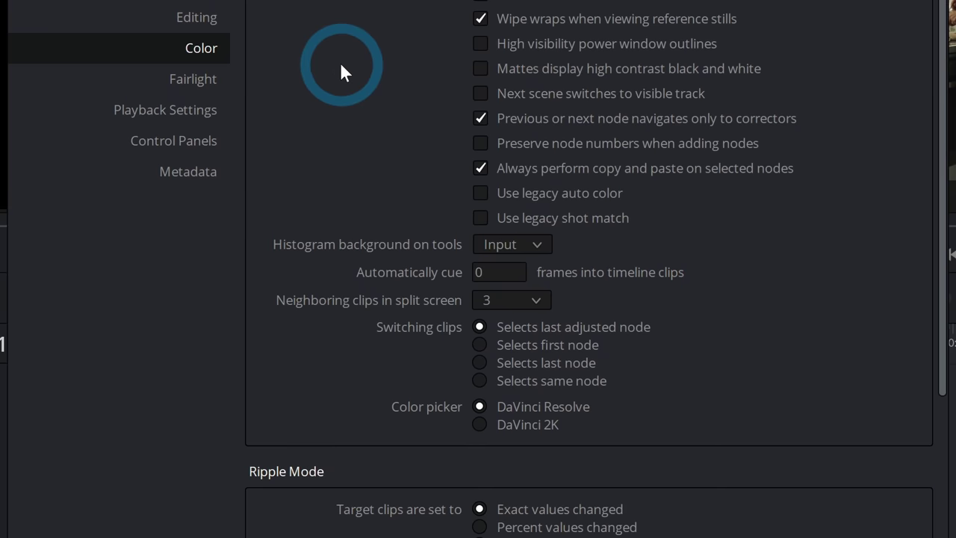
left_click(200, 84)
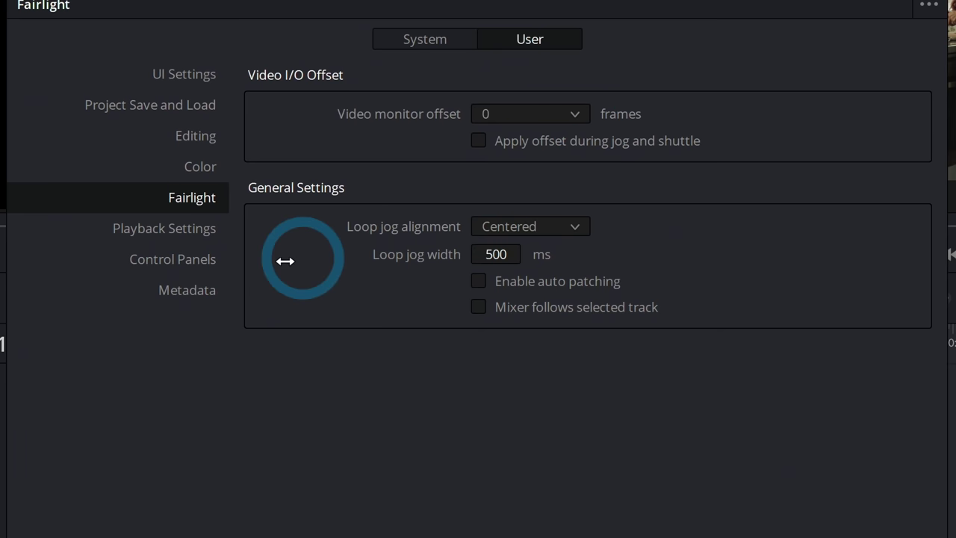
Step: In Playback Settings, switch performance mode to Manual and back to Automatic, then move to Control Panels
left_click(191, 229)
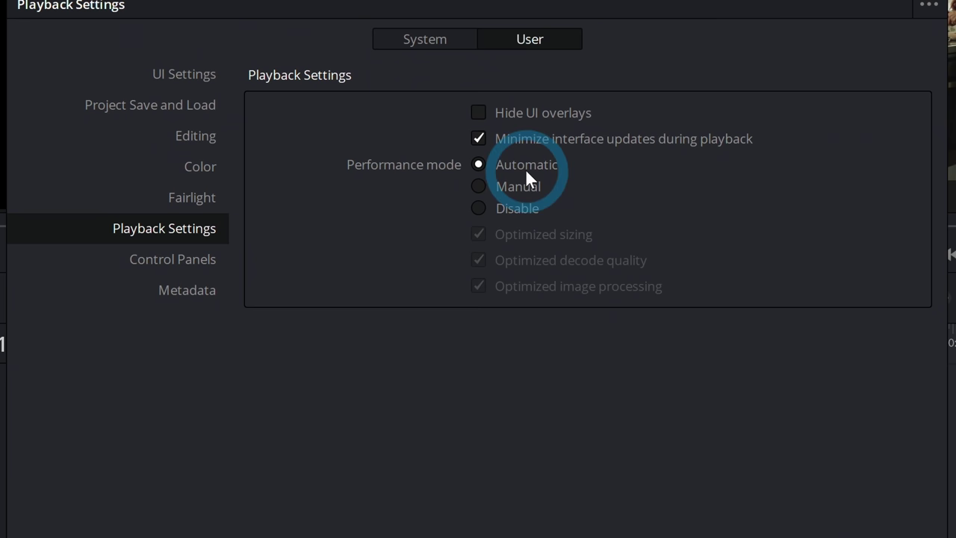
left_click(478, 187)
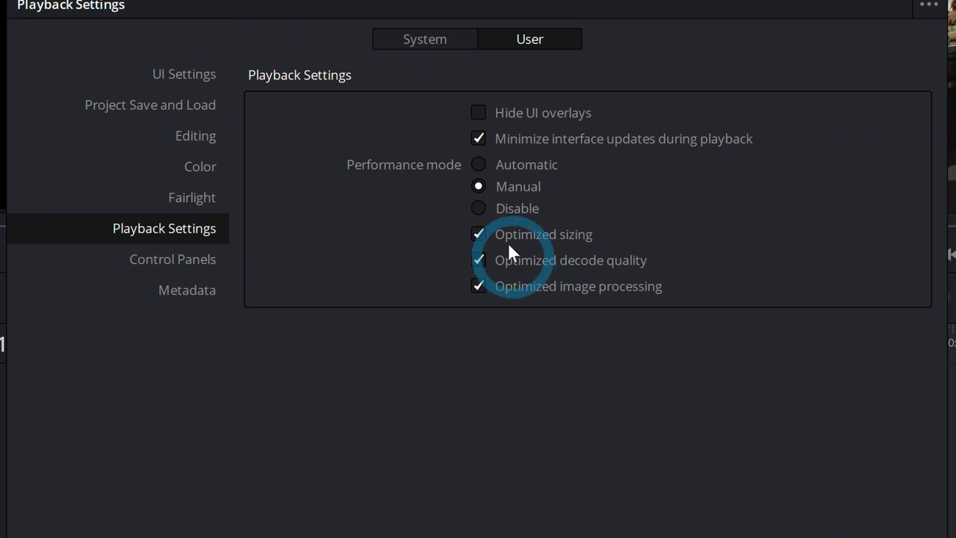
left_click(478, 164)
key("Down")
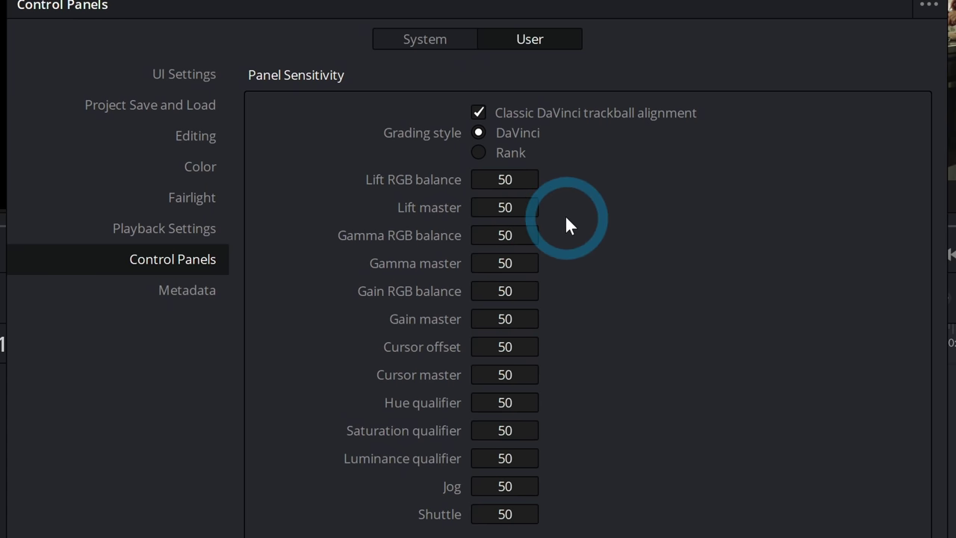
Step: Create a new metadata preset under the default name New Metadata Preset 0
left_click(218, 293)
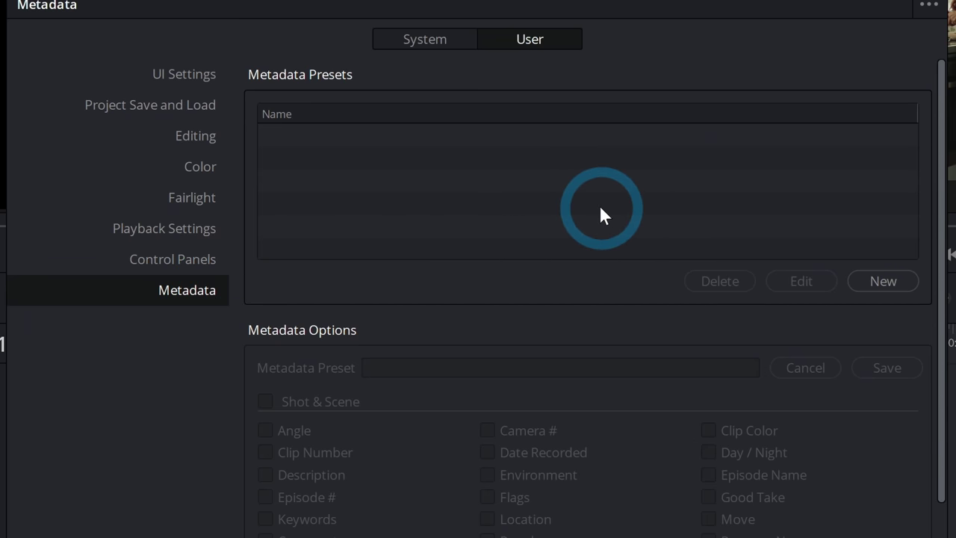
left_click(881, 279)
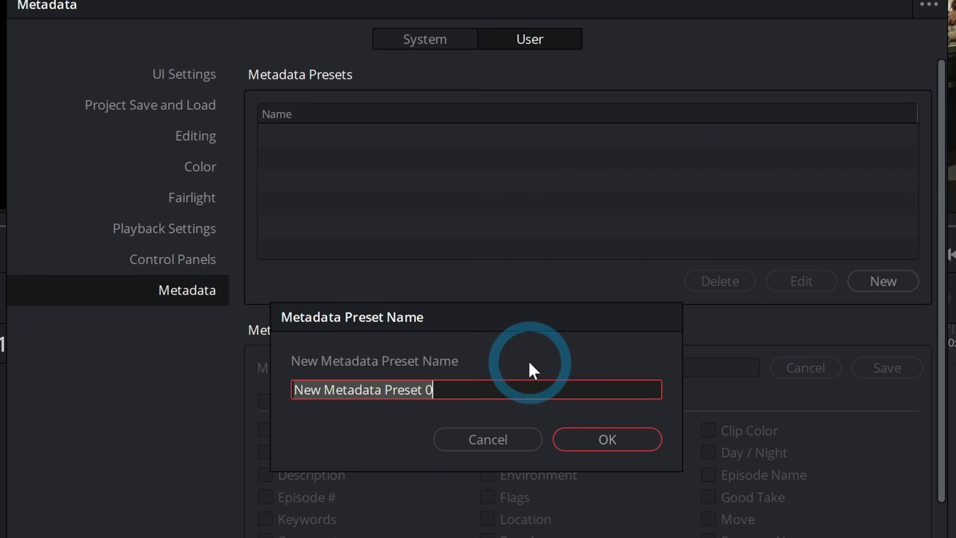
key("Return")
Step: Limit the preset's Shot & Scene fields to Good Take, Scene, Shot and Take
scroll(424, 278, "down", 5)
left_click(267, 216)
left_click(261, 215)
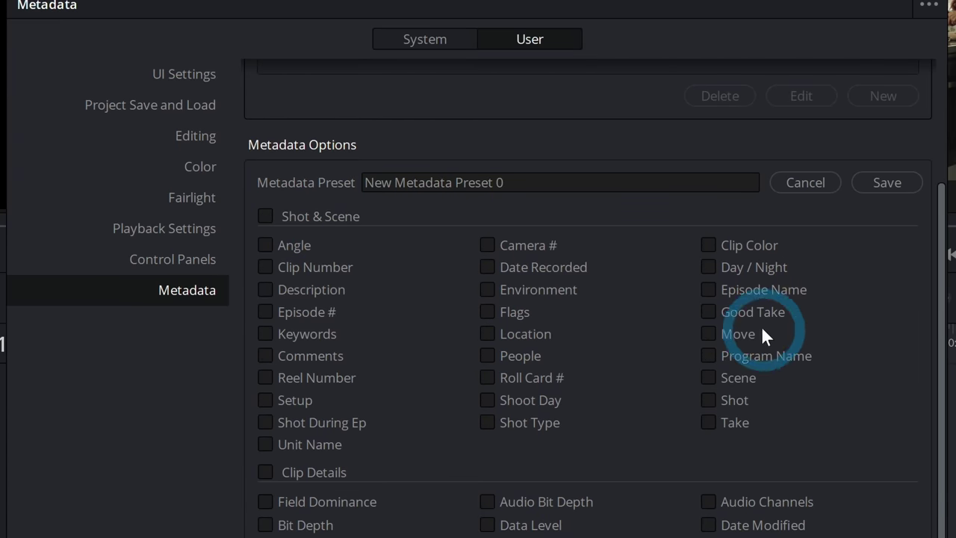
left_click(709, 312)
left_click(714, 376)
left_click(710, 399)
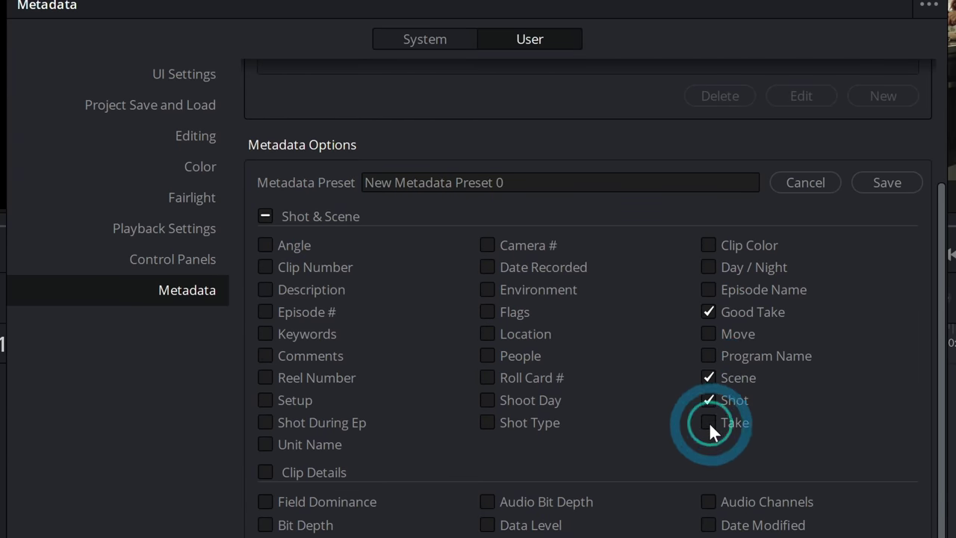
left_click(709, 424)
scroll(586, 318, "up", 5)
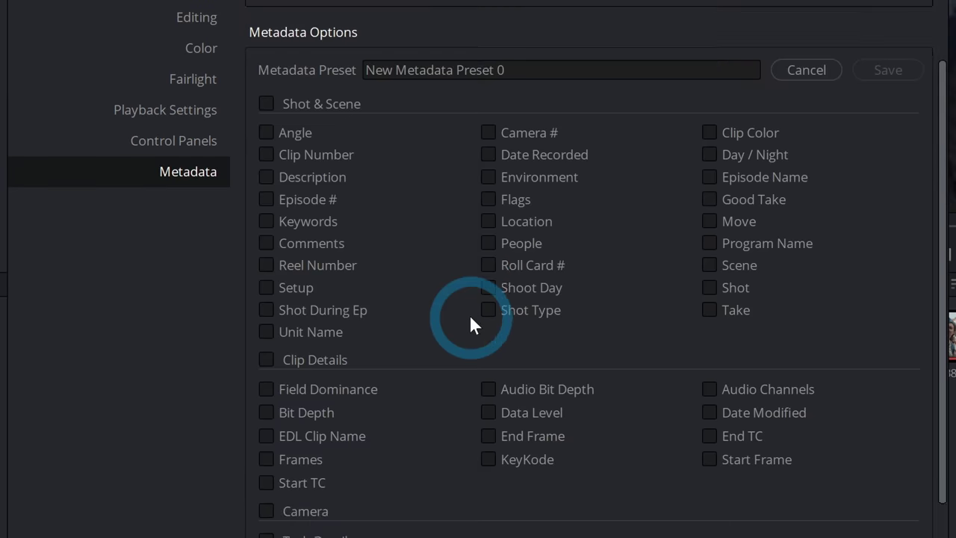
scroll(468, 315, "up", 3)
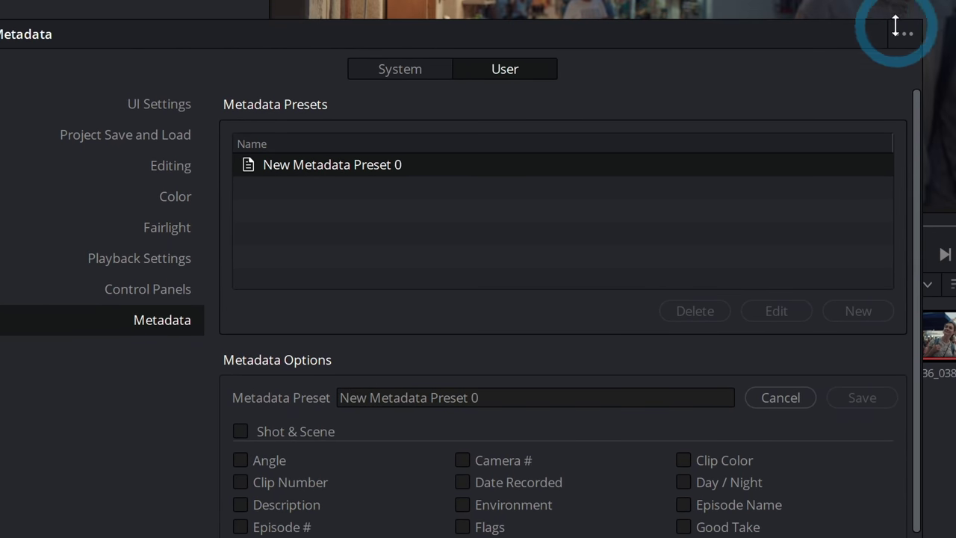
Step: Save the current user preferences as a named preferences preset
left_click(903, 37)
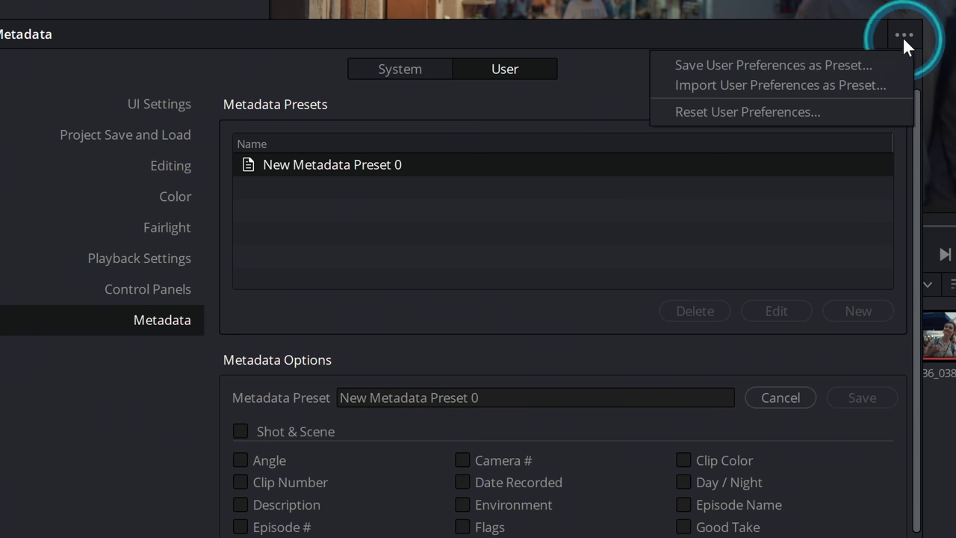
left_click(810, 75)
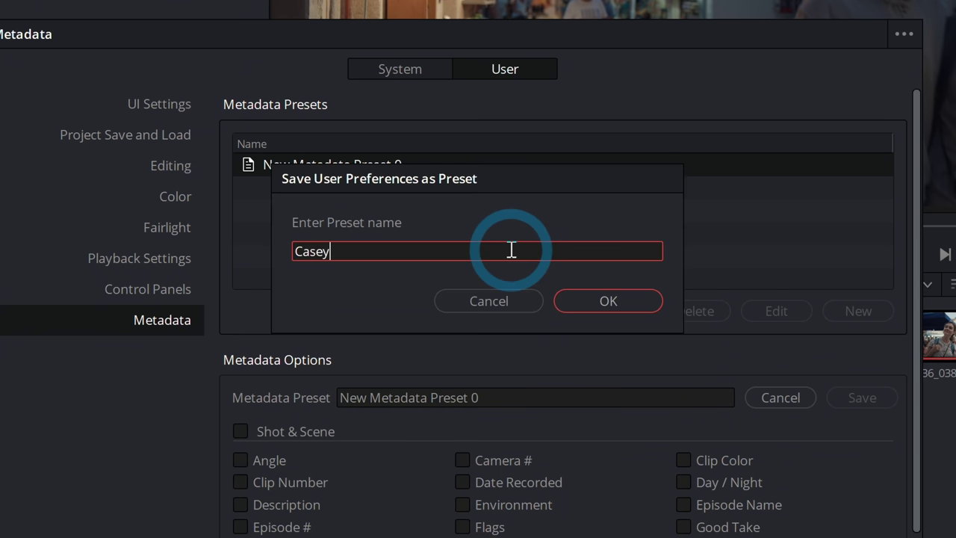
key("Return")
Step: Confirm the new preset is listed among the preference presets, then move to System preferences
left_click(176, 133)
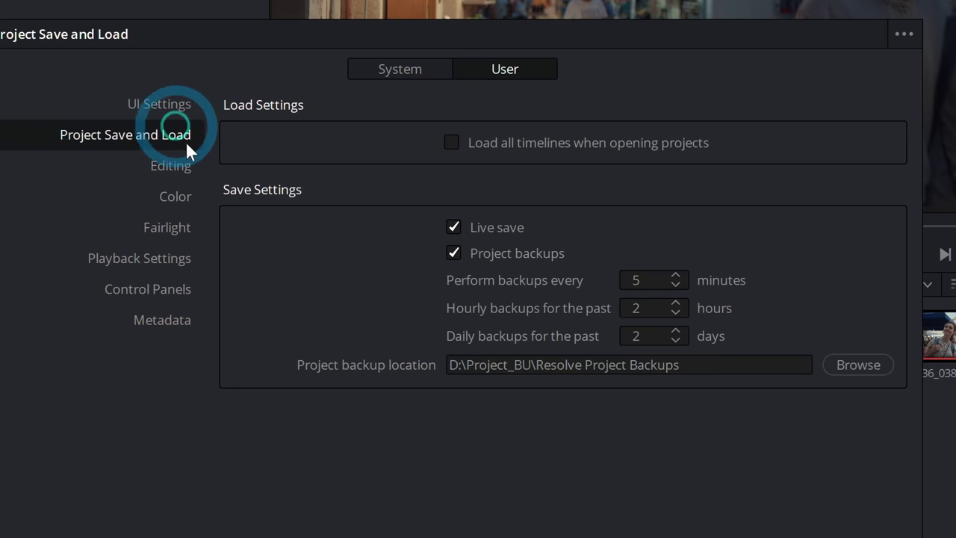
left_click(892, 35)
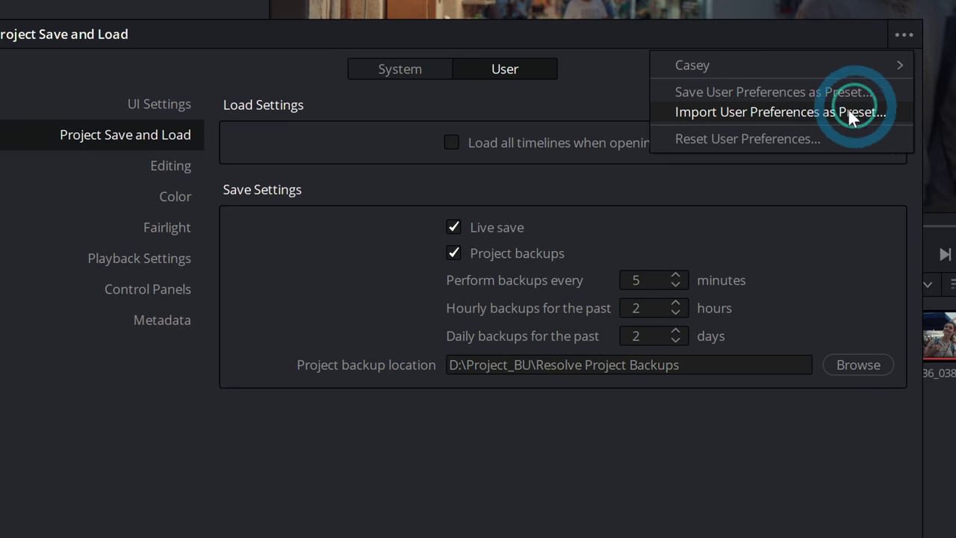
left_click(828, 111)
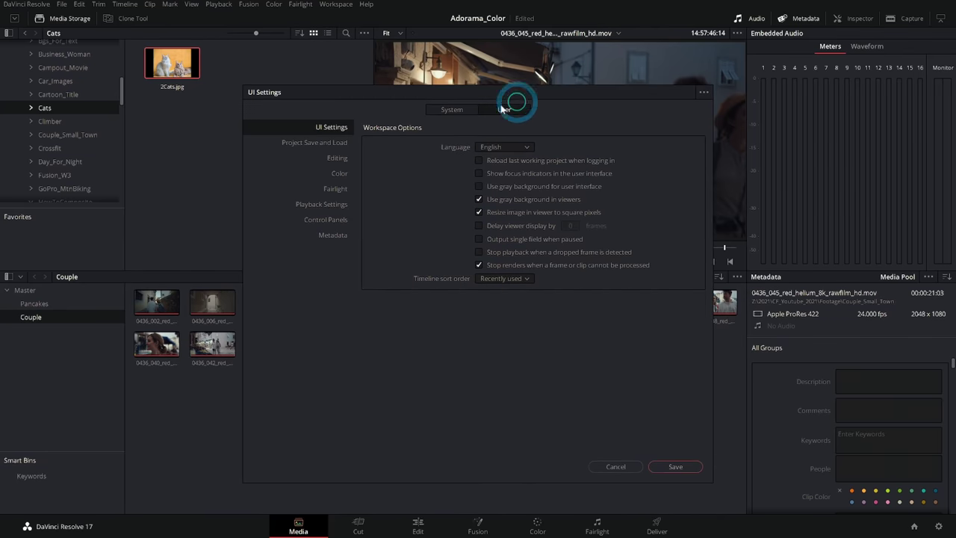
left_click(400, 69)
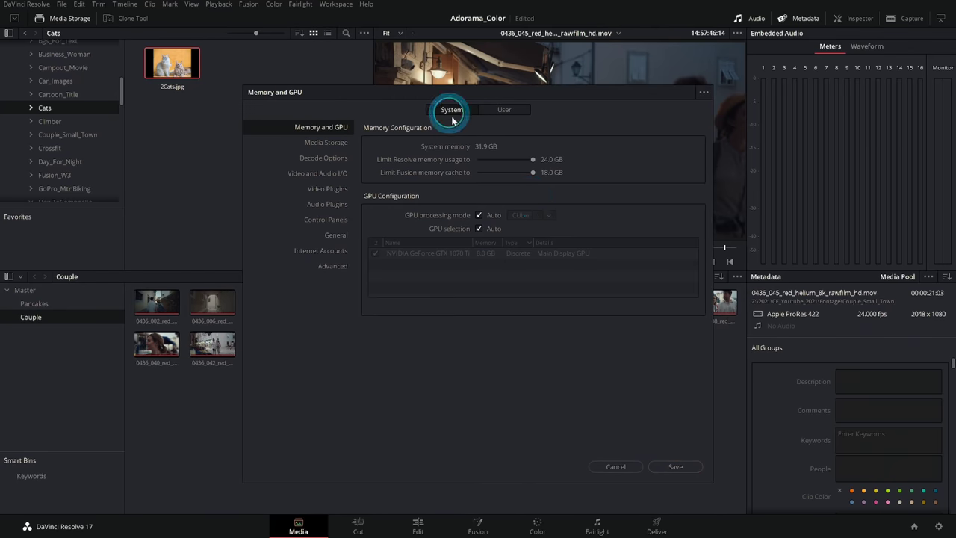